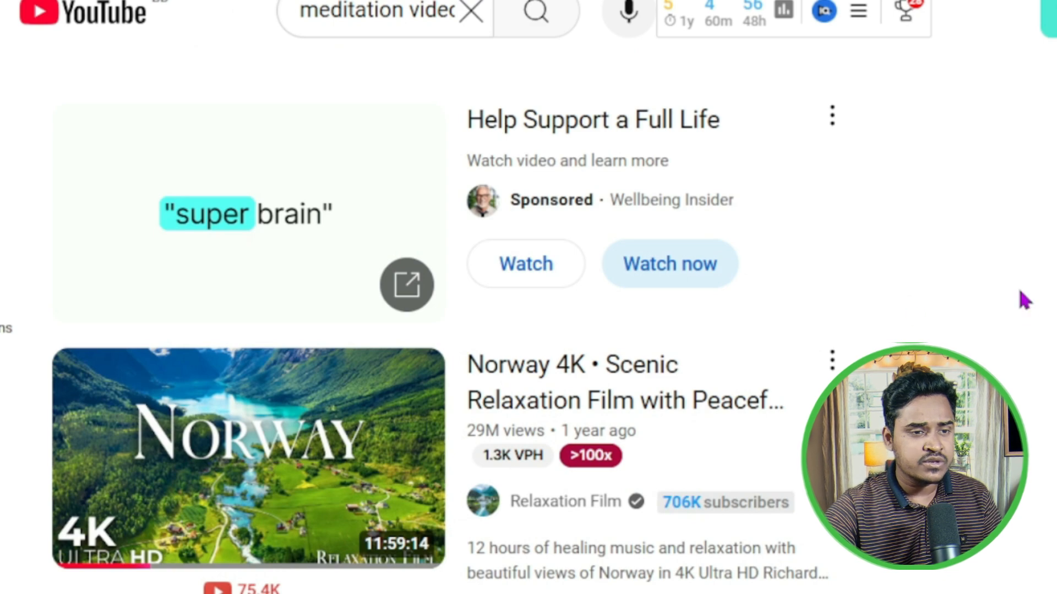
# - Browse the YouTube search results for meditation videos, checking their views, views per hour and channel subscribers
pyautogui.scroll(-5, 1013, 289)
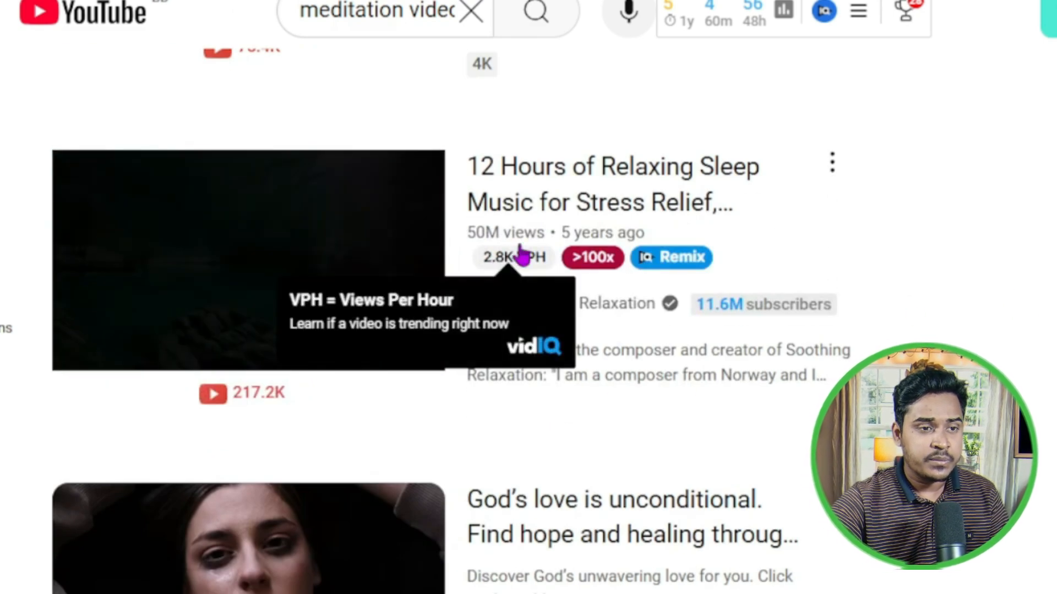
pyautogui.scroll(-15, 908, 234)
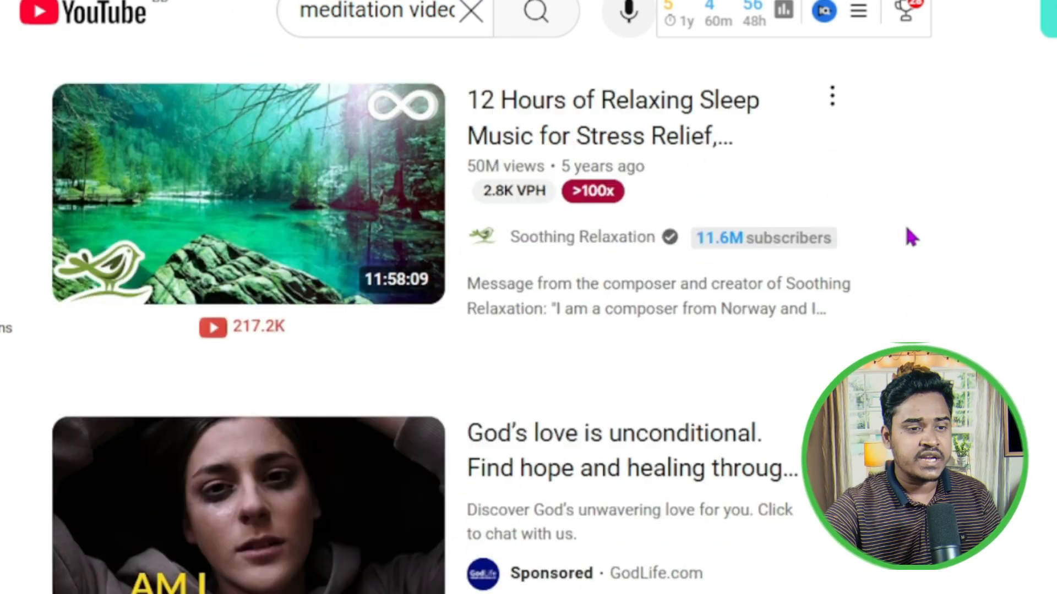
pyautogui.scroll(-4, 532, 309)
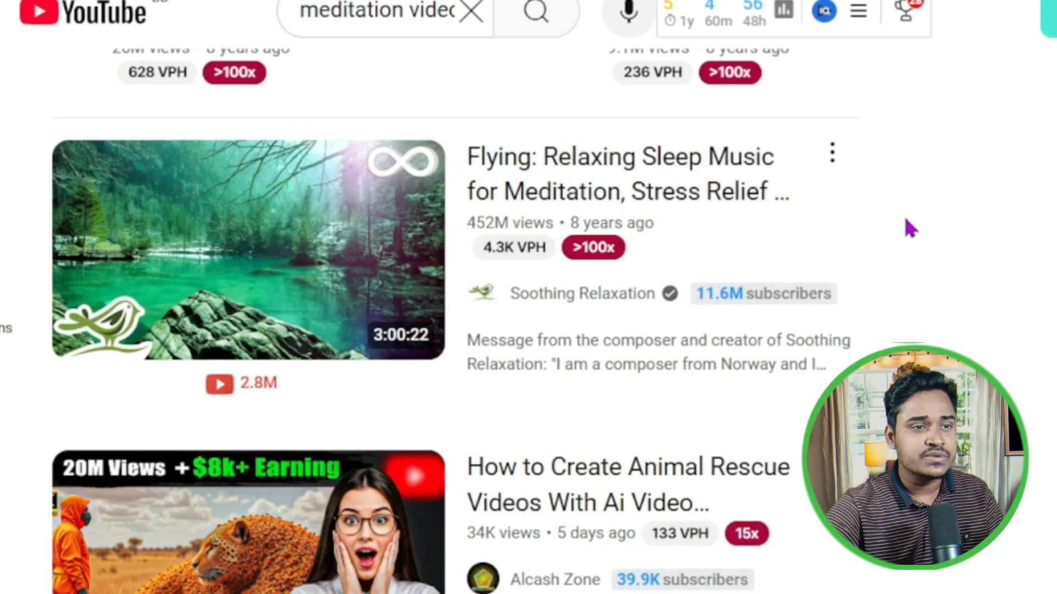
pyautogui.moveTo(618, 170)
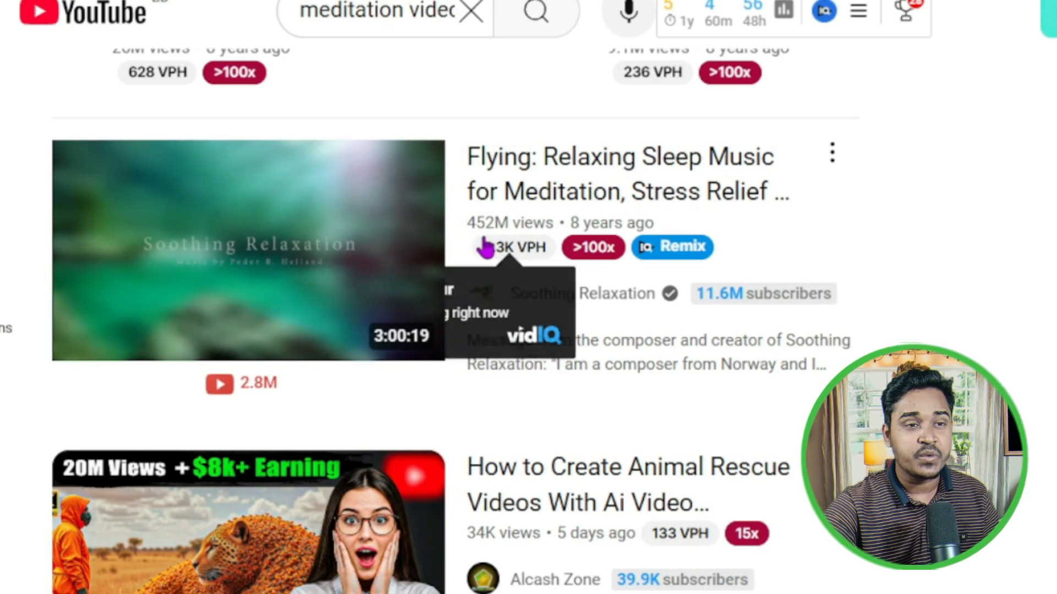
pyautogui.moveTo(593, 247)
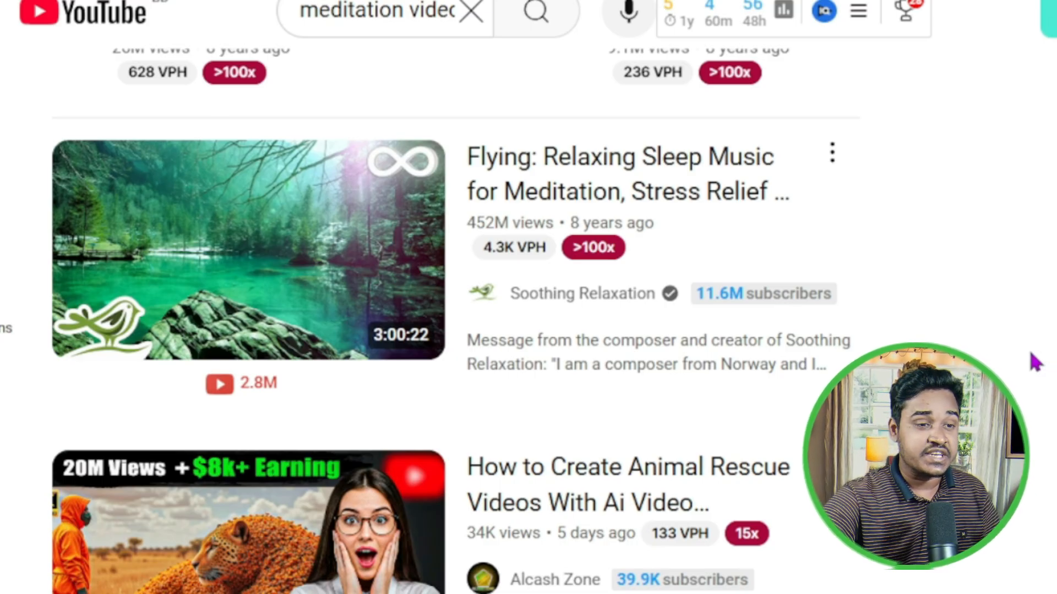
pyautogui.scroll(-10, 668, 142)
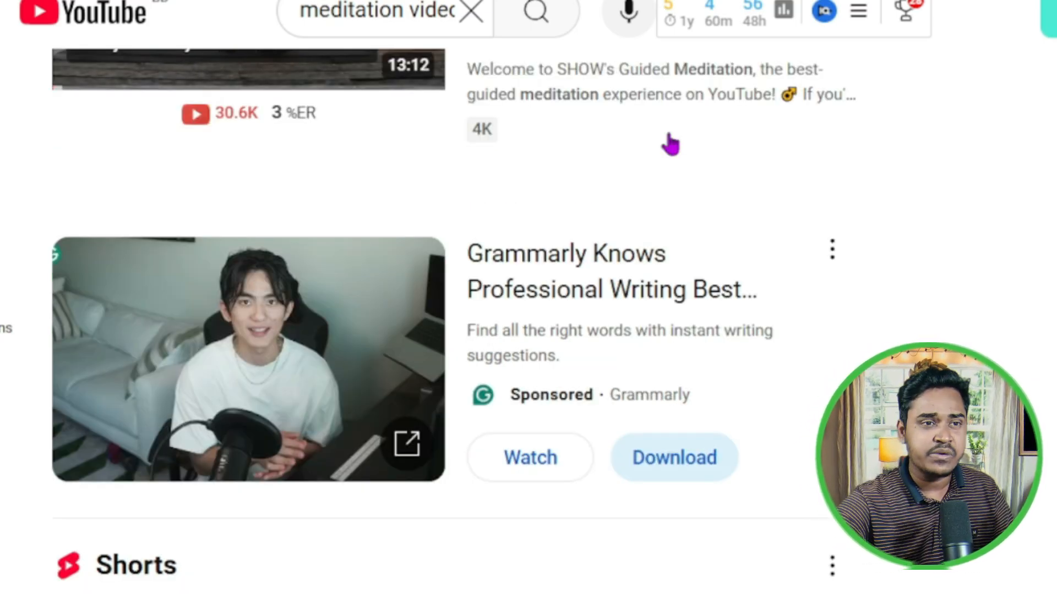
pyautogui.scroll(15, 663, 517)
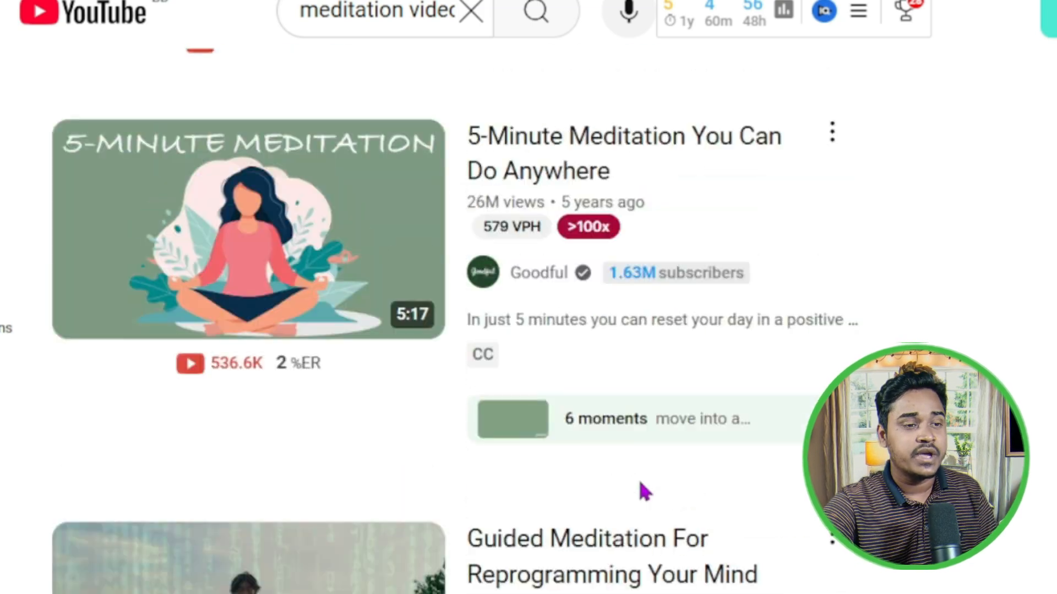
pyautogui.scroll(-10, 404, 448)
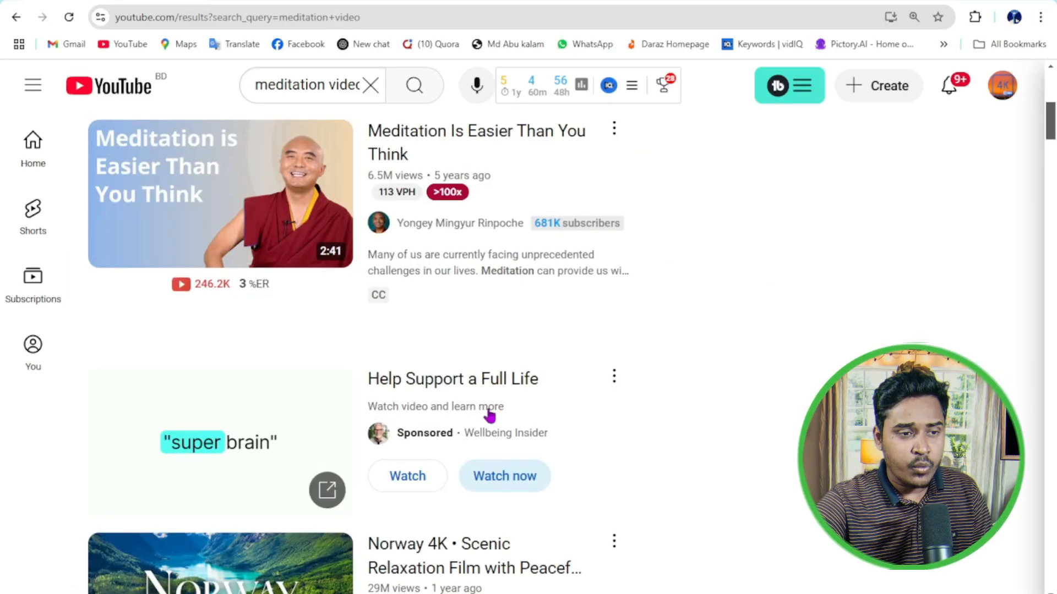
pyautogui.scroll(8, 489, 414)
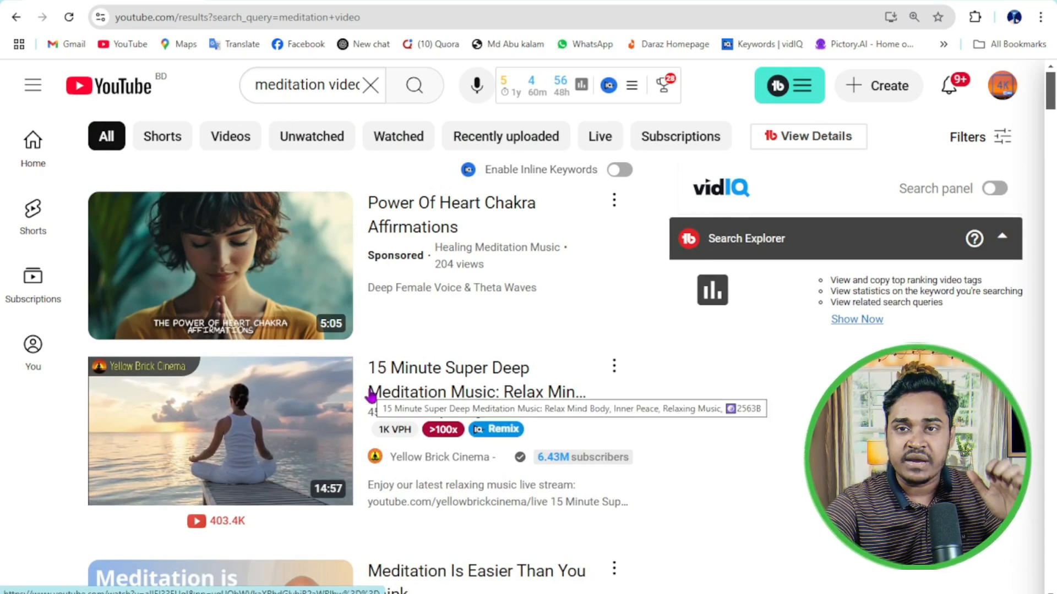
# - Switch to invideo AI and start a new AI video from scratch
pyautogui.click(330, 1)
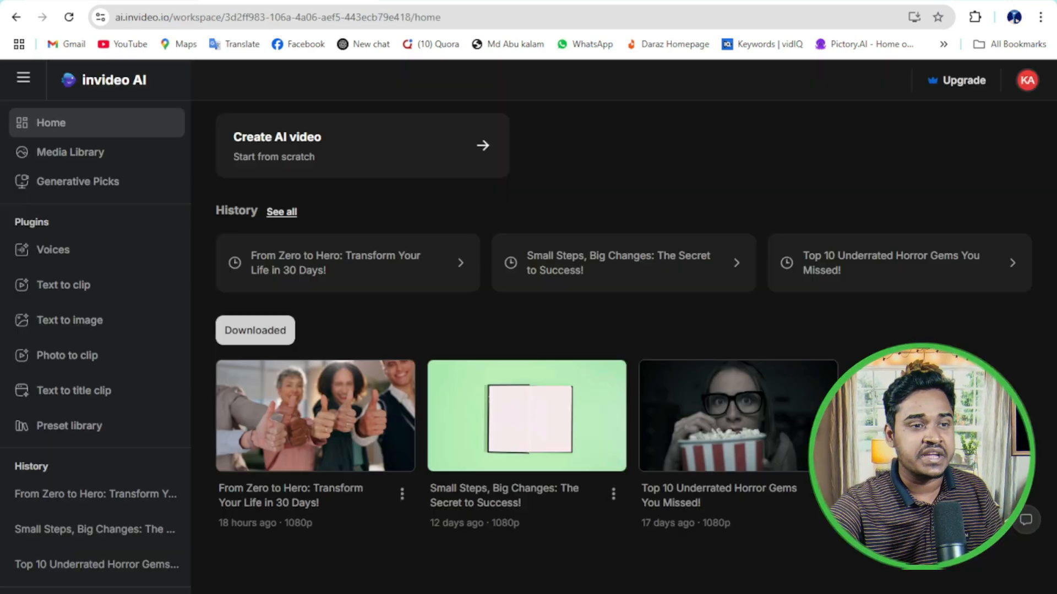
pyautogui.click(355, 149)
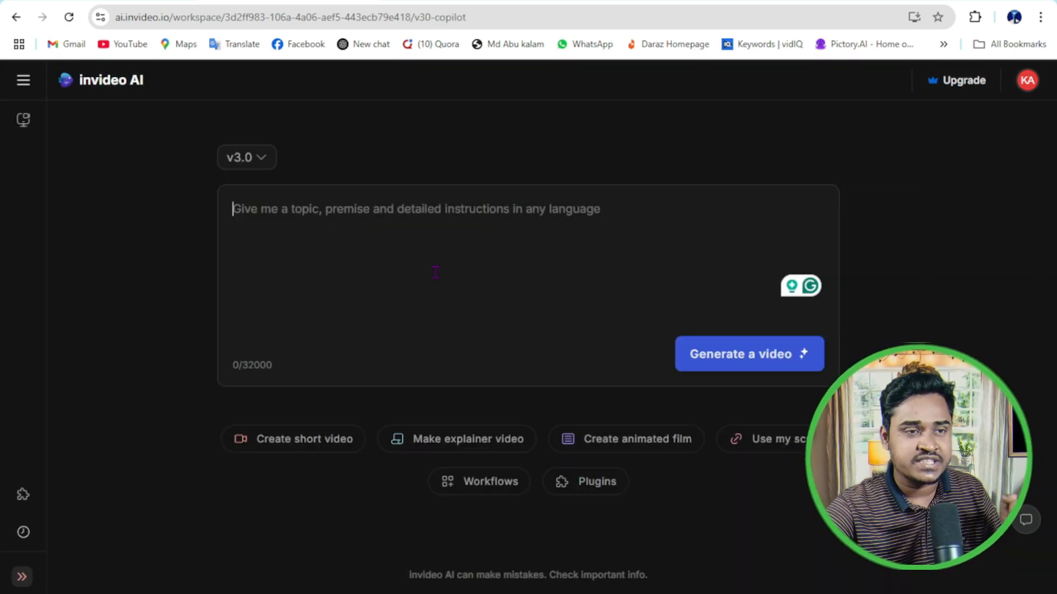
# - Switch to DeepSeek and send the prompt "give me 5 youtube video idea about of meditation video"
pyautogui.click(385, 2)
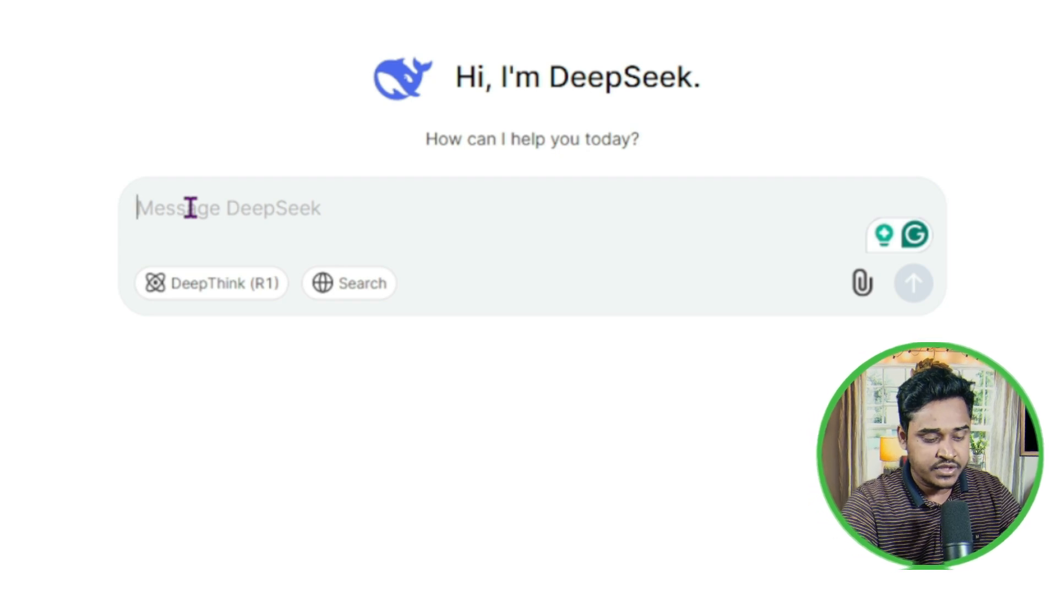
pyautogui.write('give ')
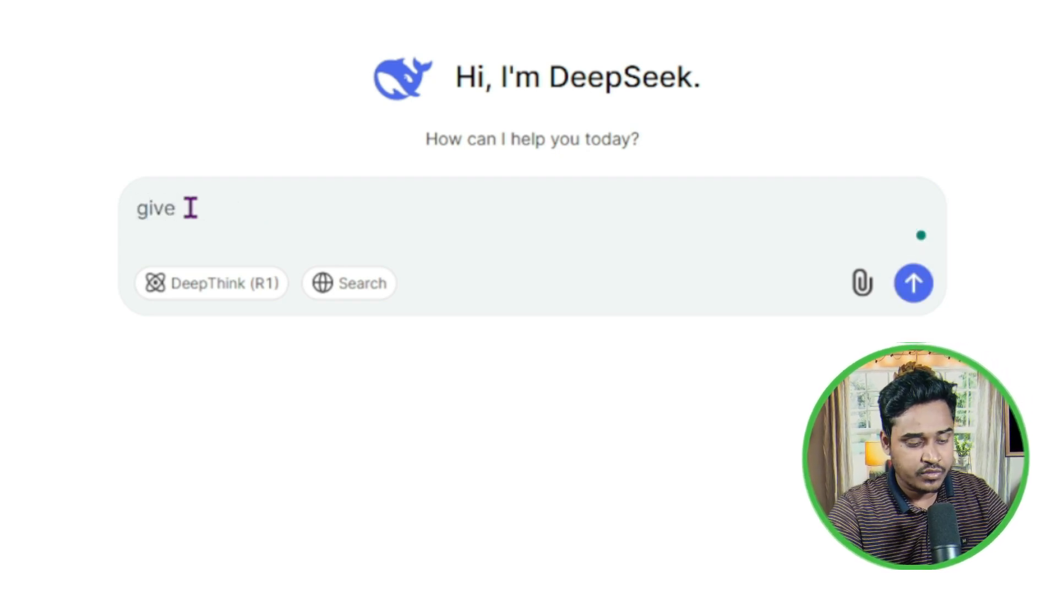
pyautogui.write('me 5 ')
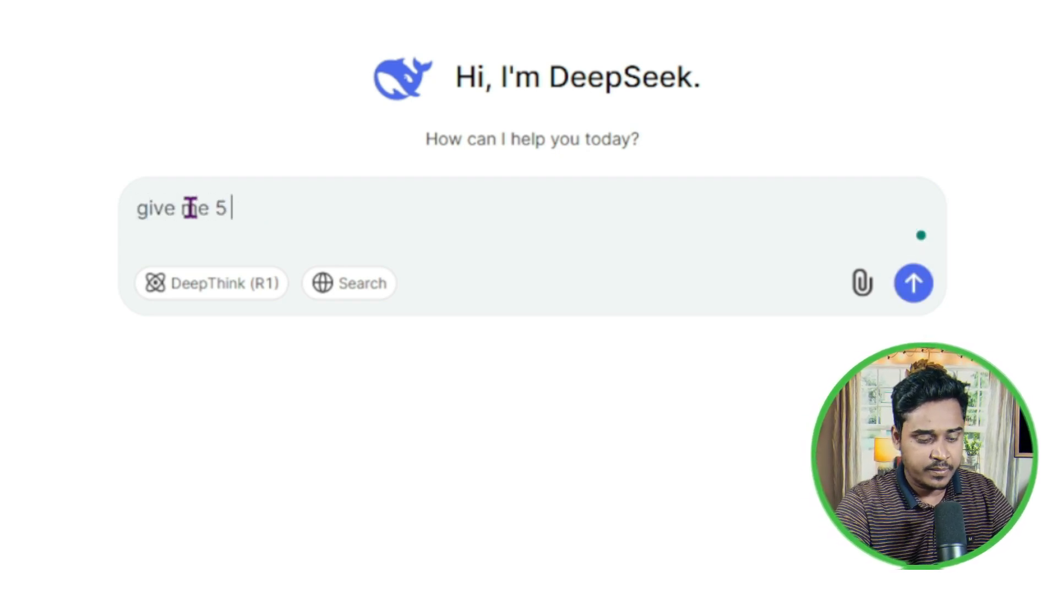
pyautogui.write('yo')
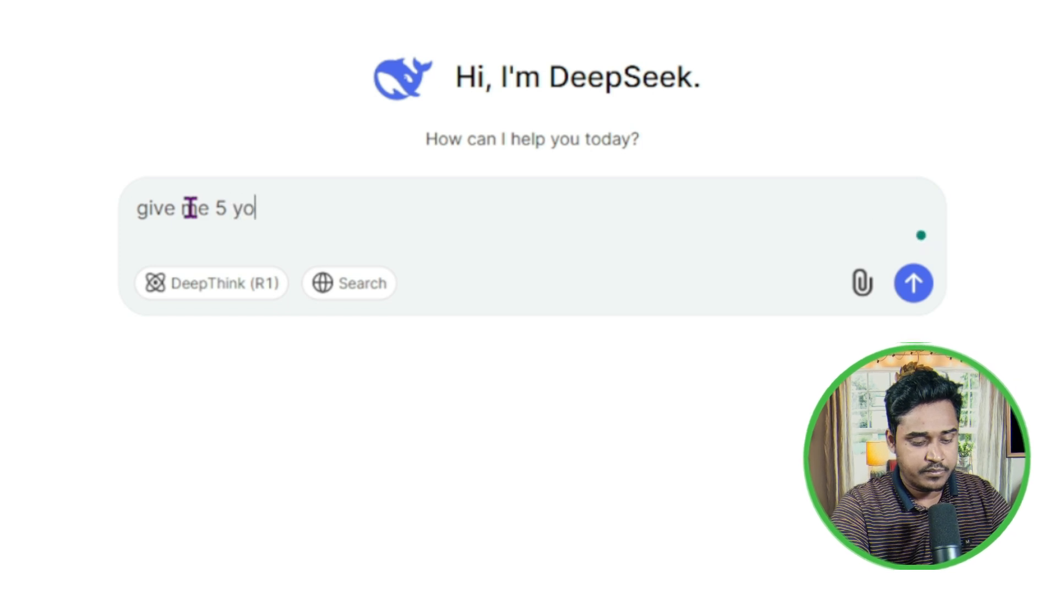
pyautogui.write('utube vi')
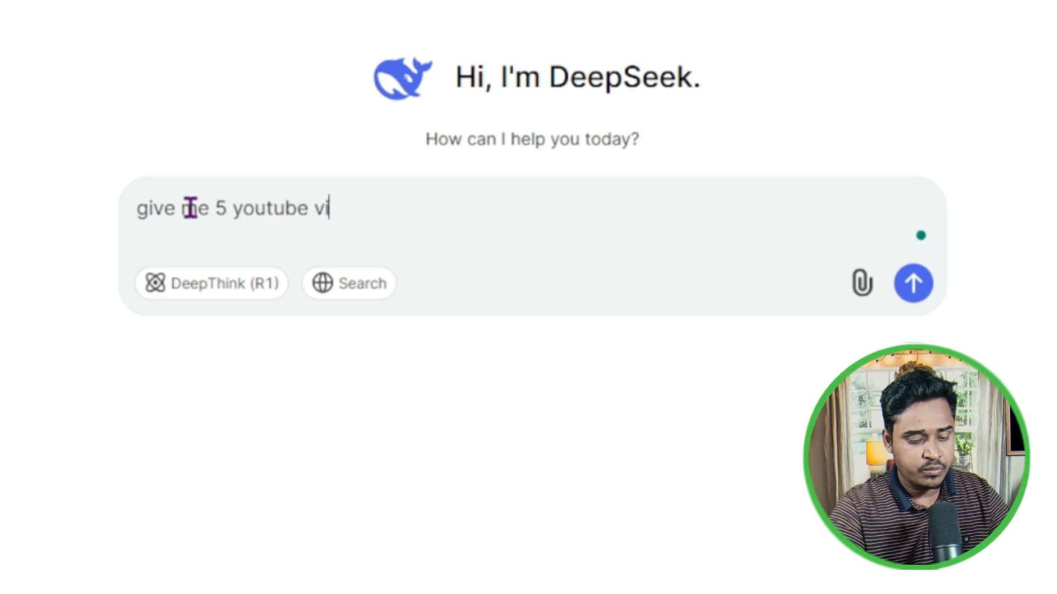
pyautogui.write('deo idea ')
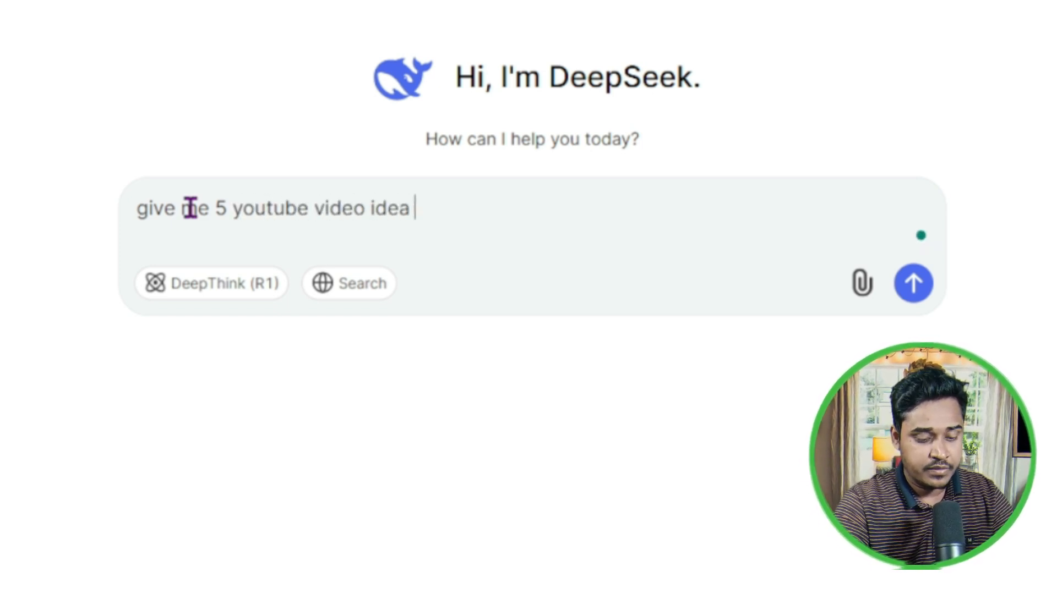
pyautogui.write('about')
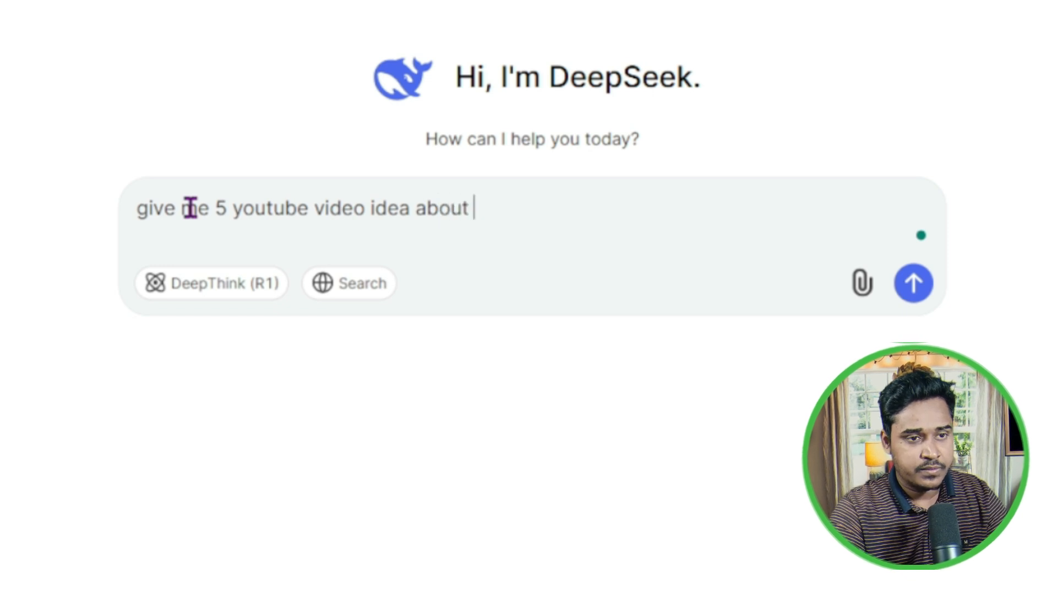
pyautogui.write(' of ')
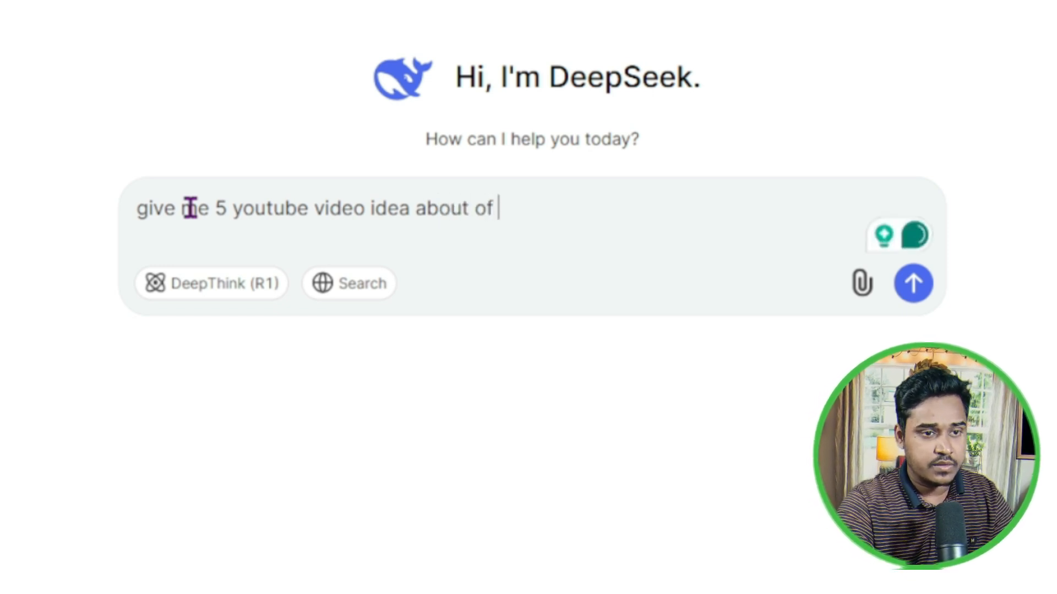
pyautogui.write('meditation video')
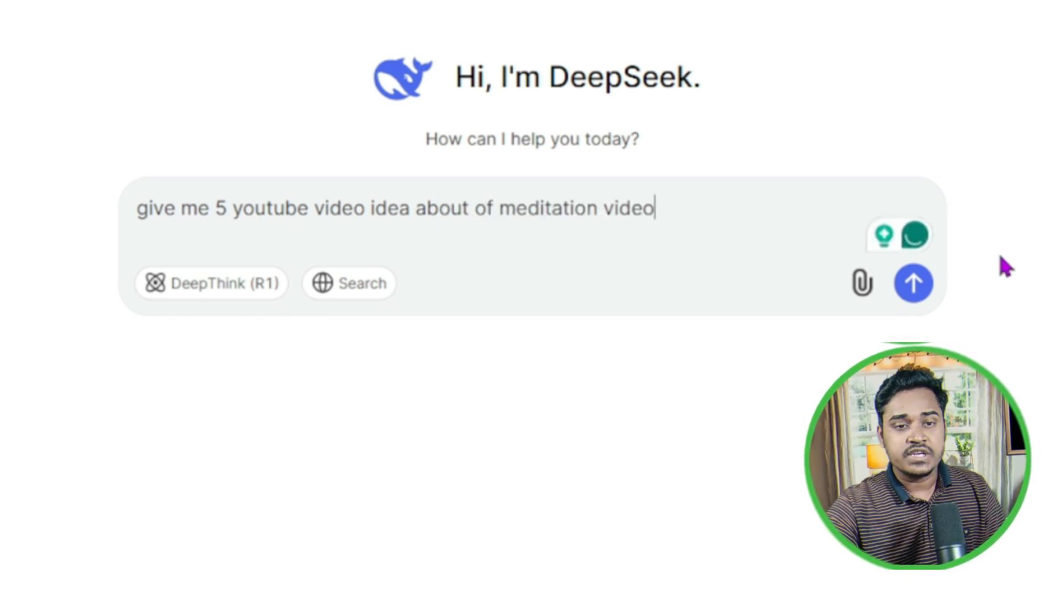
pyautogui.click(911, 284)
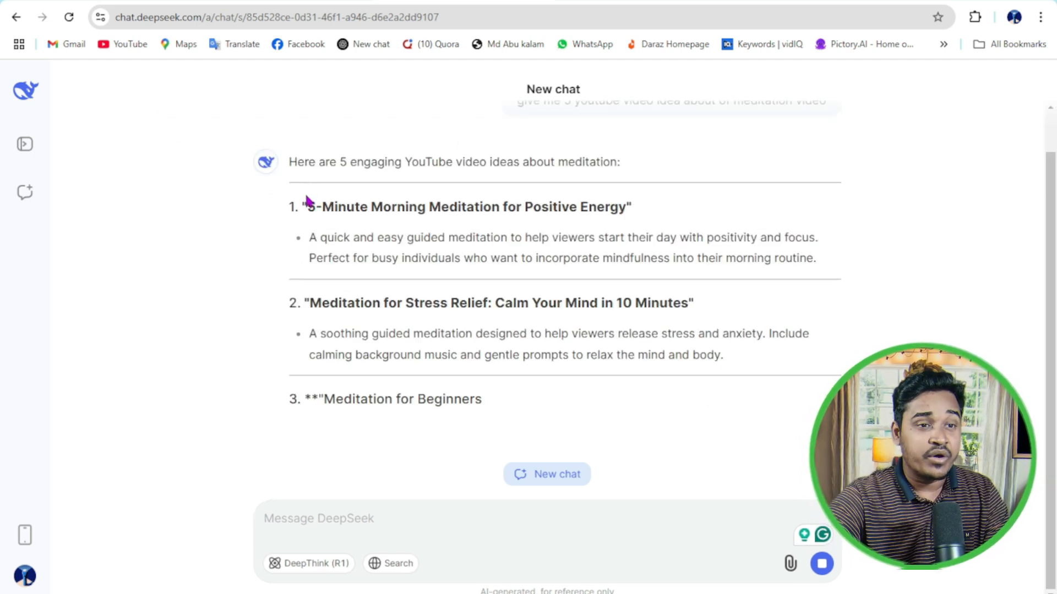
# - Copy the first suggested video title, "5-Minute Morning Meditation for Positive Energy", without its quotation marks
pyautogui.scroll(2, 573, 231)
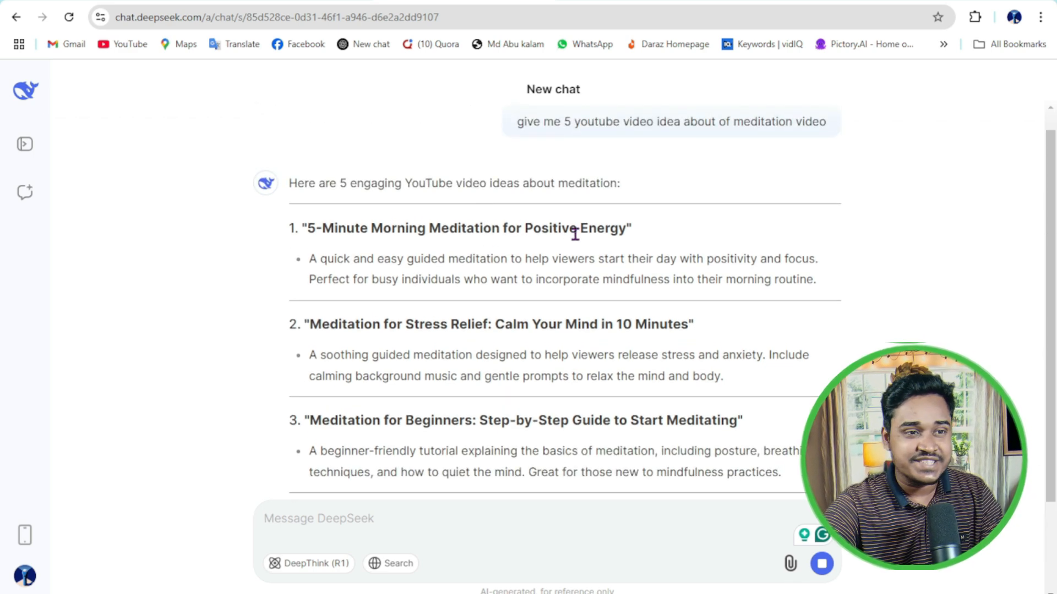
pyautogui.moveTo(306, 229); pyautogui.dragTo(622, 234)
pyautogui.rightClick(622, 233)
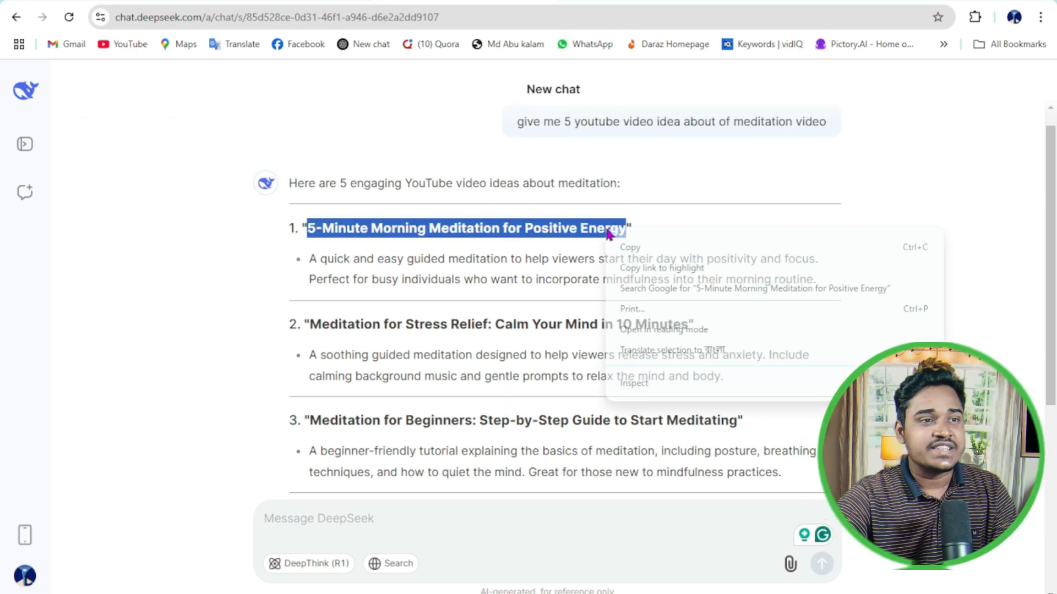
pyautogui.click(613, 244)
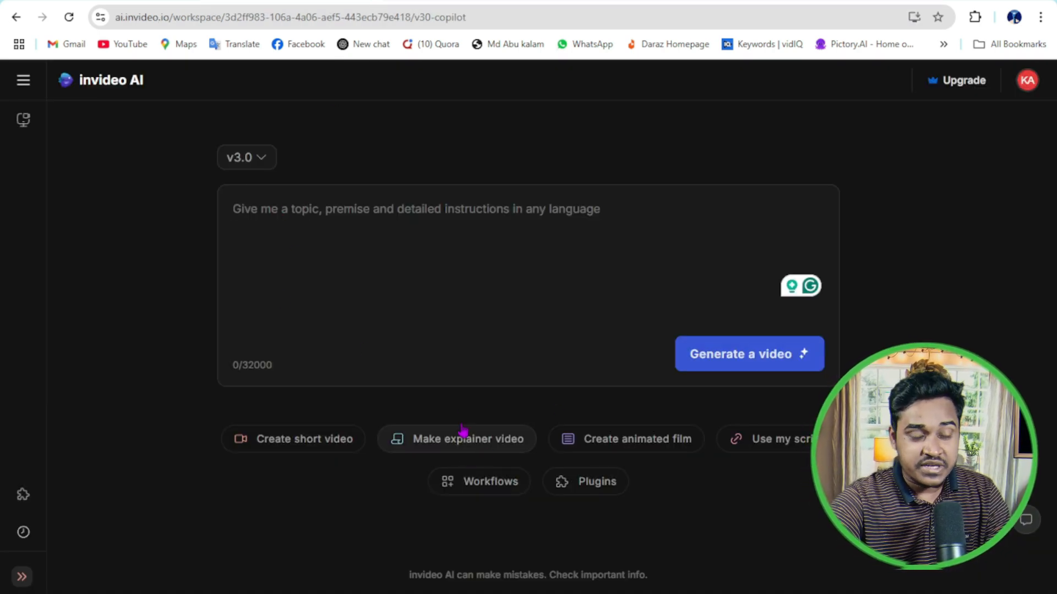
# - In invideo AI, set up a 5 minutes explainer video for YouTube with the pasted topic "5-Minute Morning Meditation for Positive Energy"
pyautogui.click(468, 443)
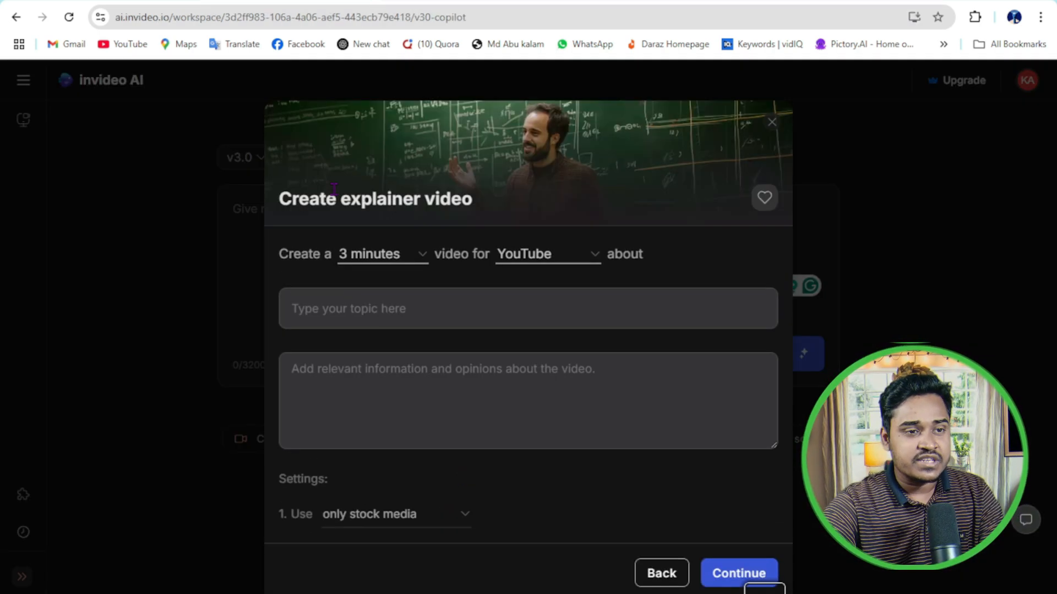
pyautogui.click(365, 258)
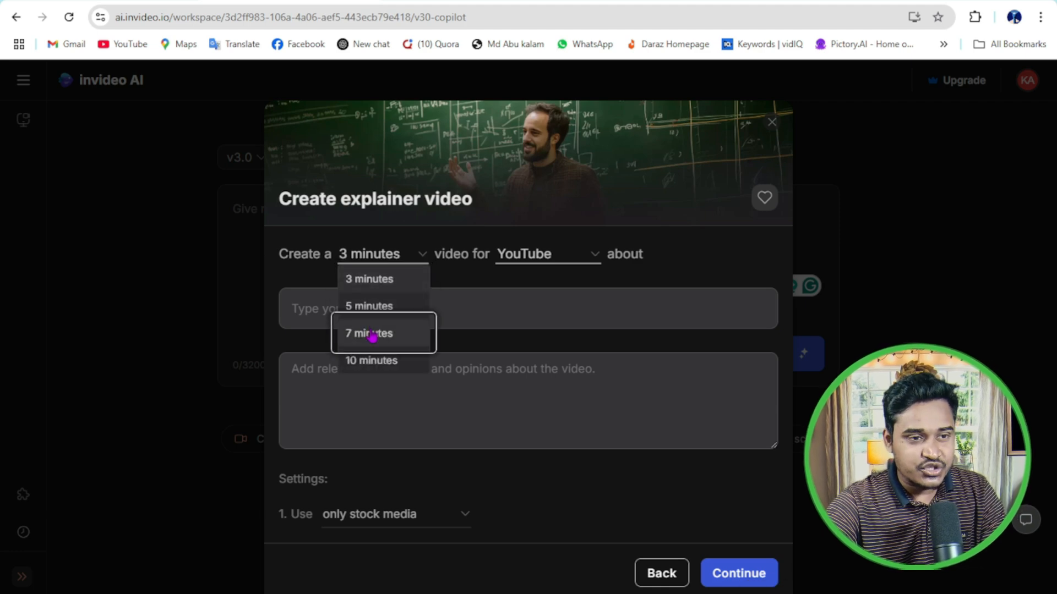
pyautogui.click(371, 306)
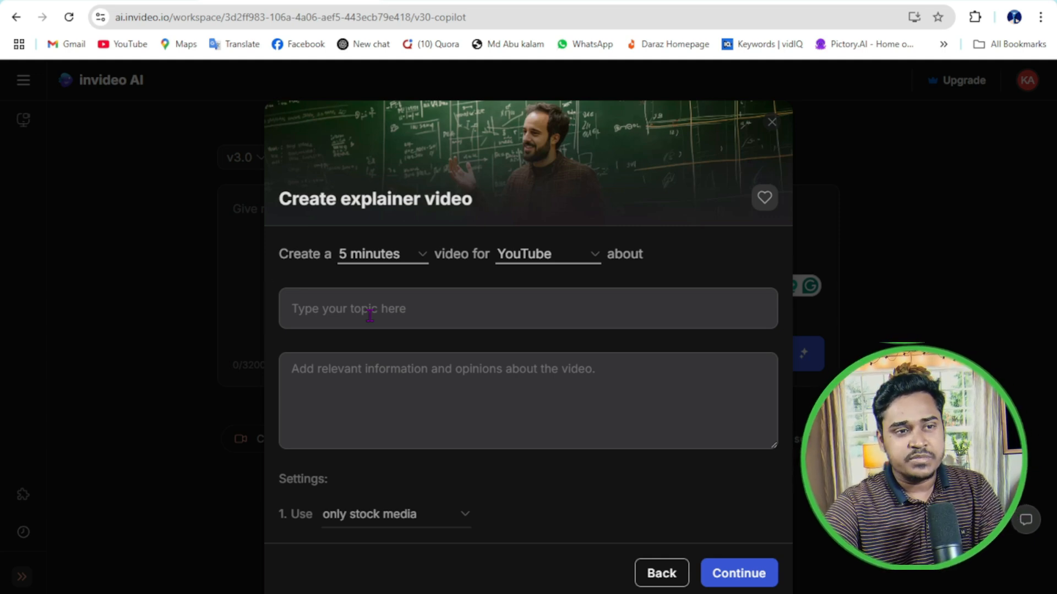
pyautogui.rightClick(370, 315)
pyautogui.click(412, 149)
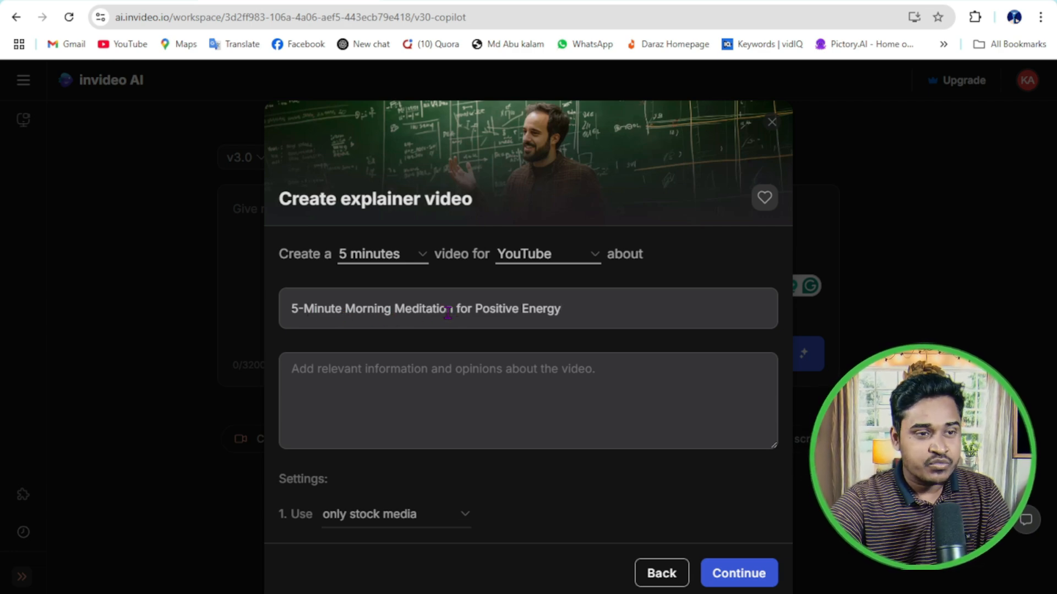
# - Review the media source choices in the explainer video settings without changing the only stock media selection
pyautogui.scroll(-2, 385, 292)
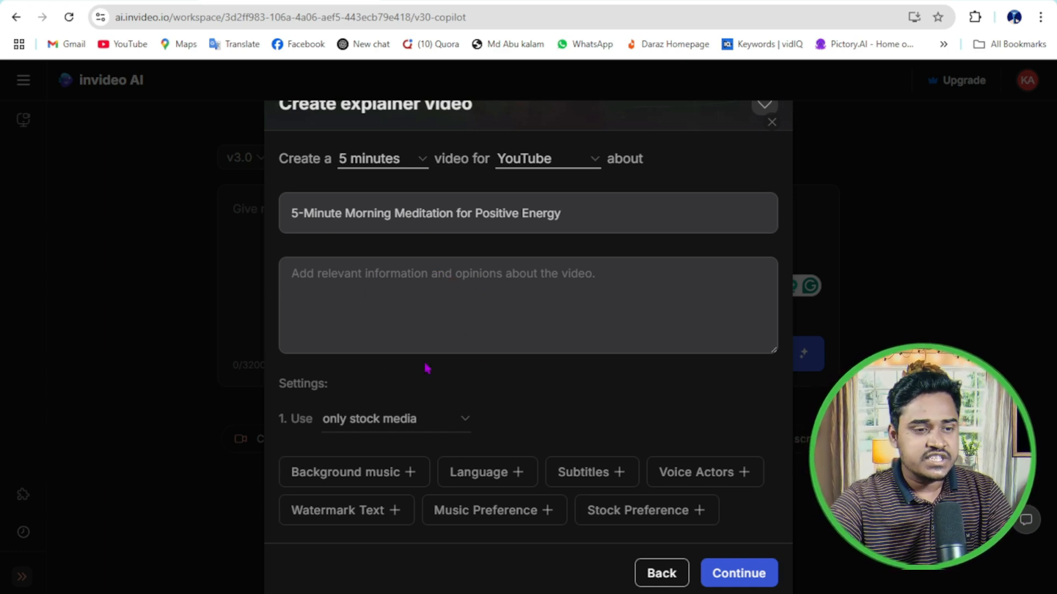
pyautogui.click(380, 425)
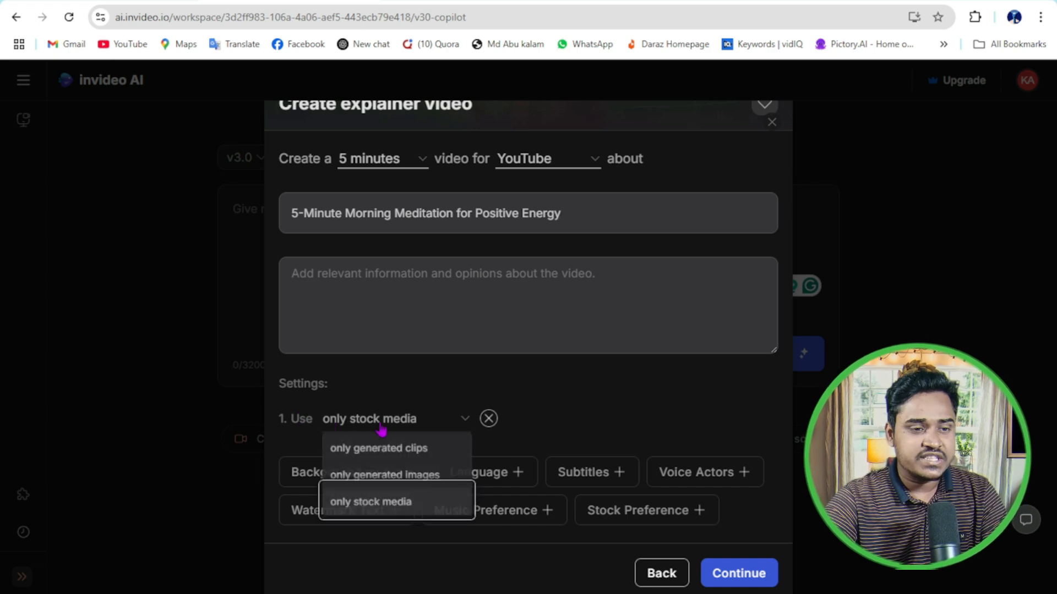
pyautogui.click(564, 408)
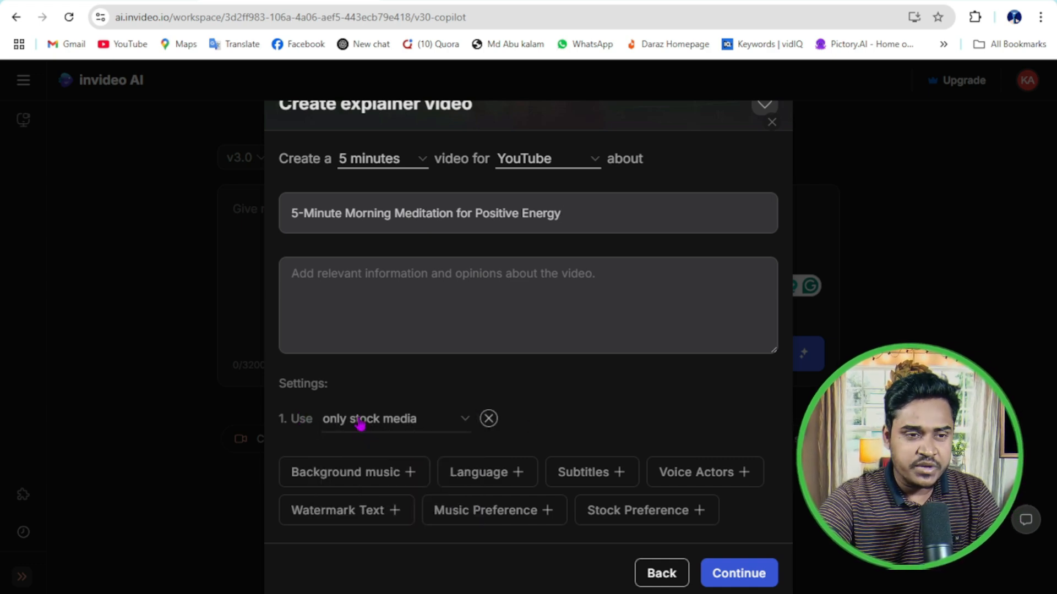
pyautogui.click(406, 426)
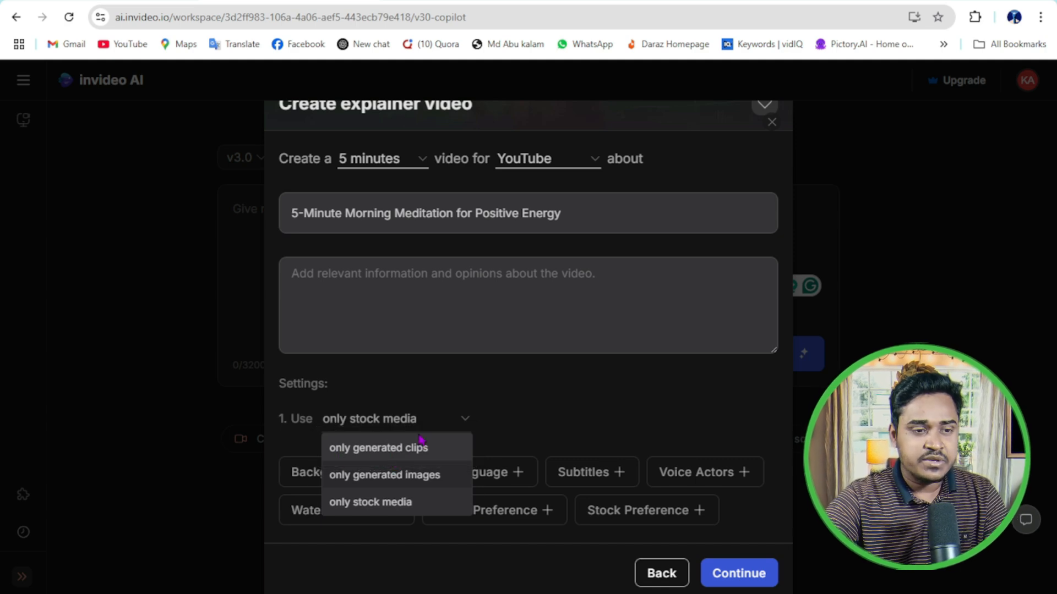
pyautogui.click(515, 415)
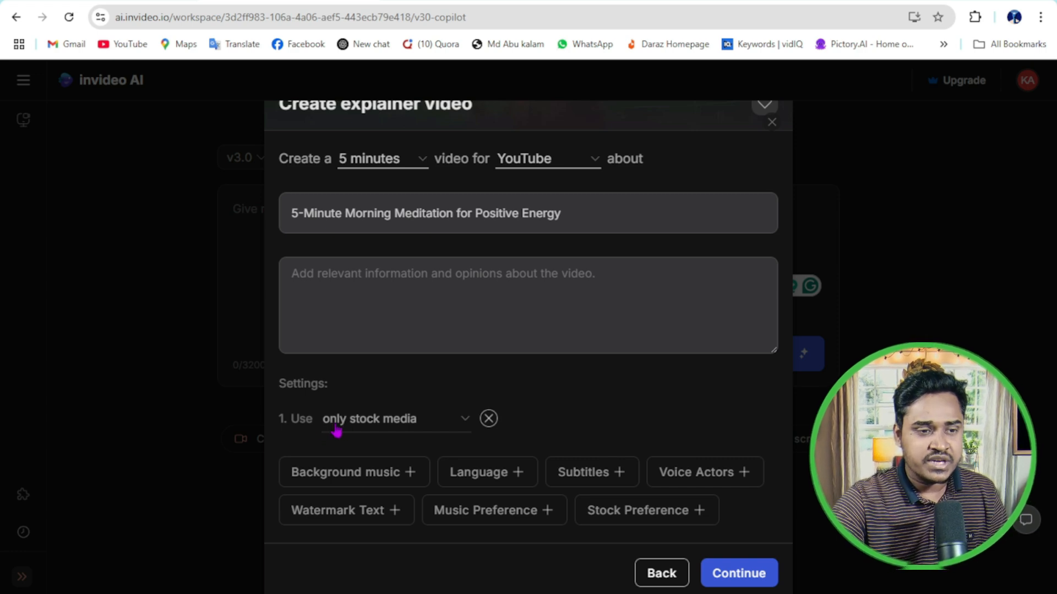
# - Add a background music setting and fill it with "Meditation for Positive Energy", pasted from the copied title without "5-Minute Morning"
pyautogui.click(353, 474)
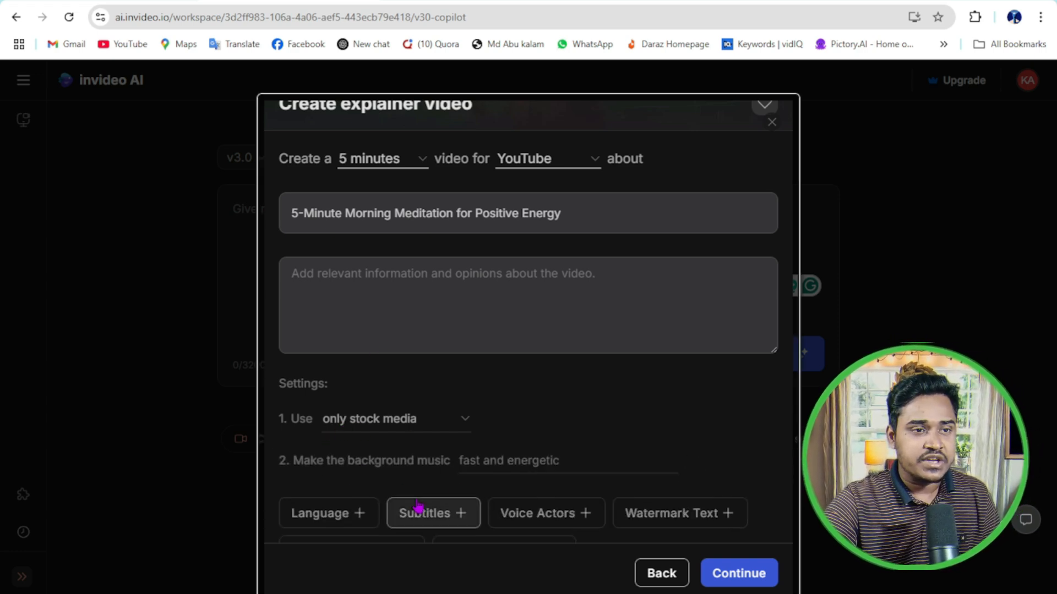
pyautogui.click(486, 461)
pyautogui.rightClick(498, 461)
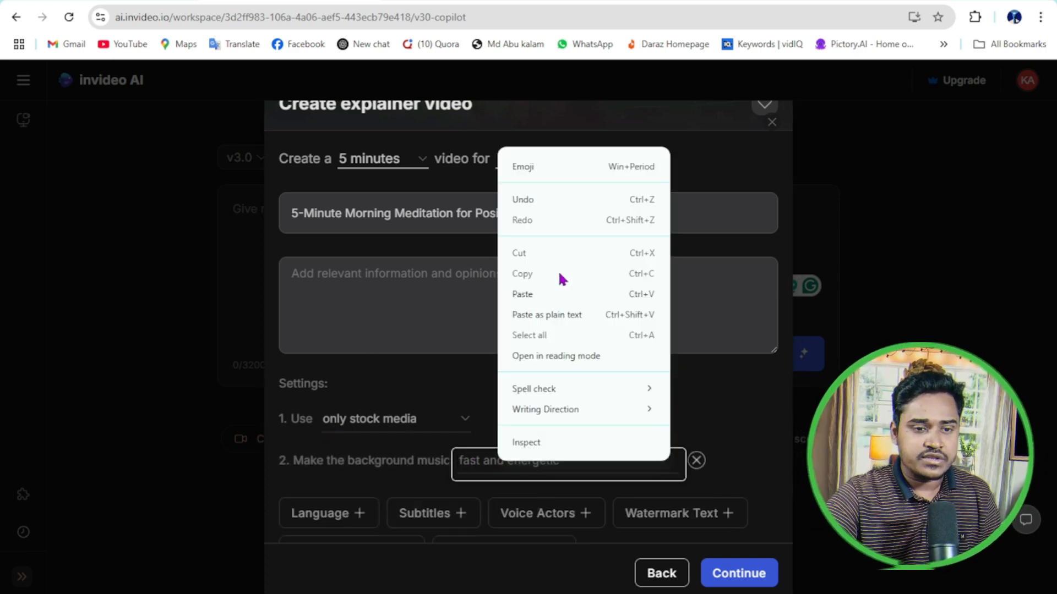
pyautogui.click(557, 277)
pyautogui.click(512, 460)
pyautogui.hotkey('shift', 'Home')
pyautogui.press('BackSpace')
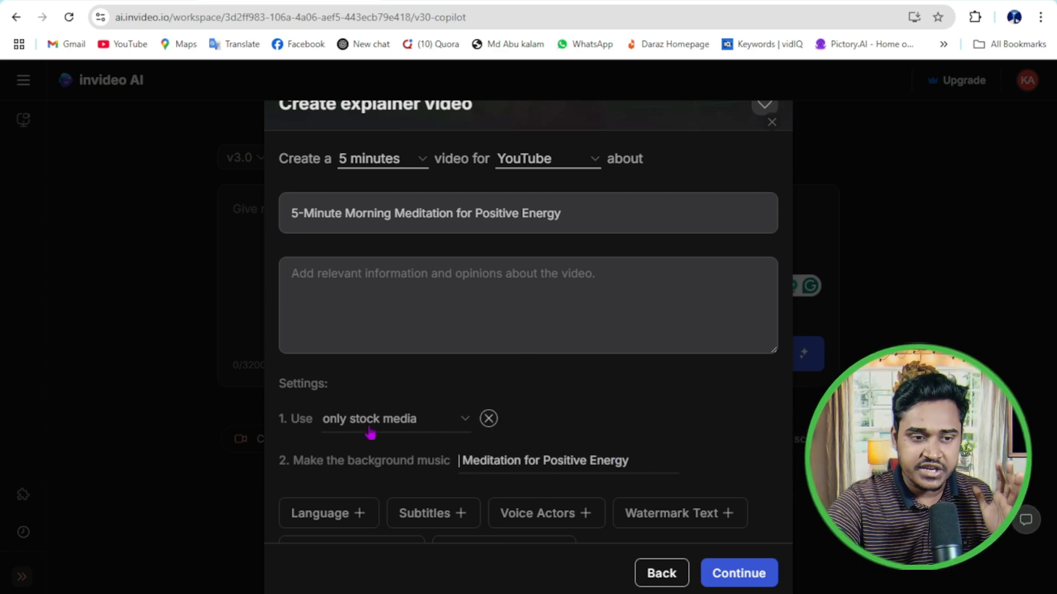
# - Add a language setting, look through the available languages and choose English
pyautogui.scroll(-1, 393, 440)
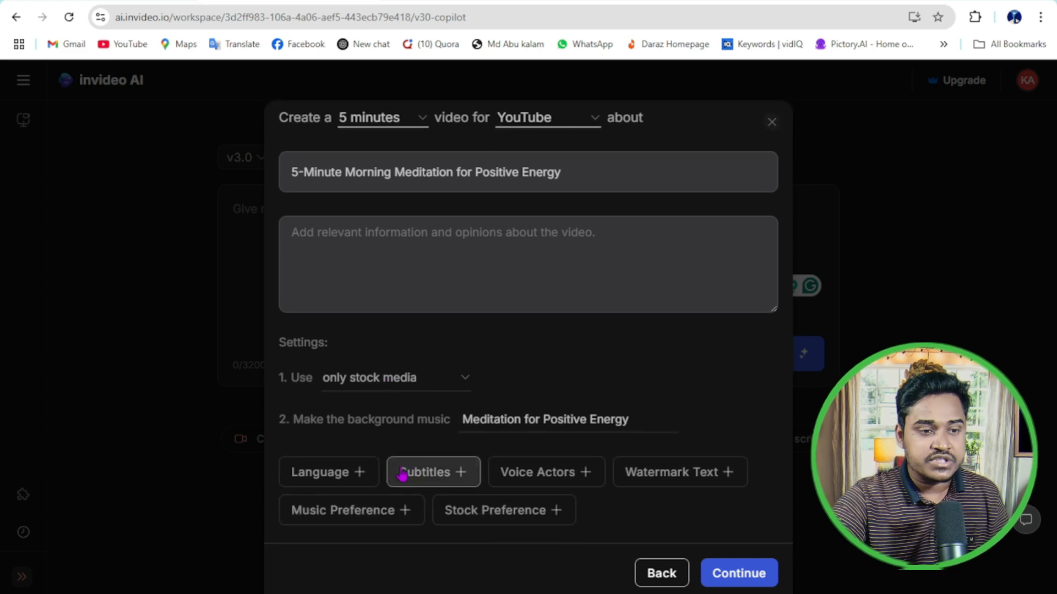
pyautogui.click(353, 474)
pyautogui.click(474, 465)
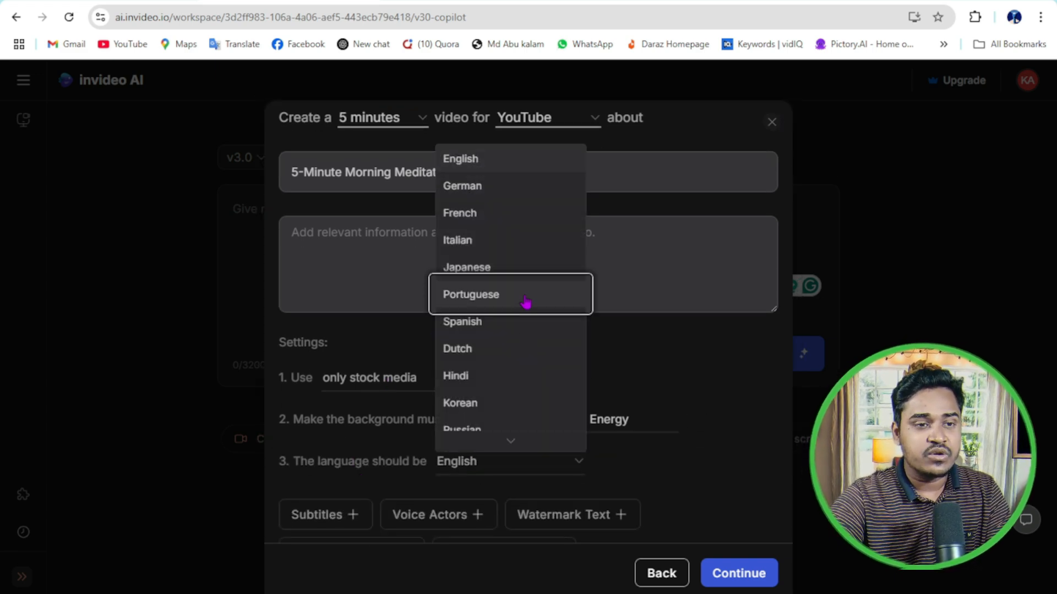
pyautogui.scroll(-10, 517, 309)
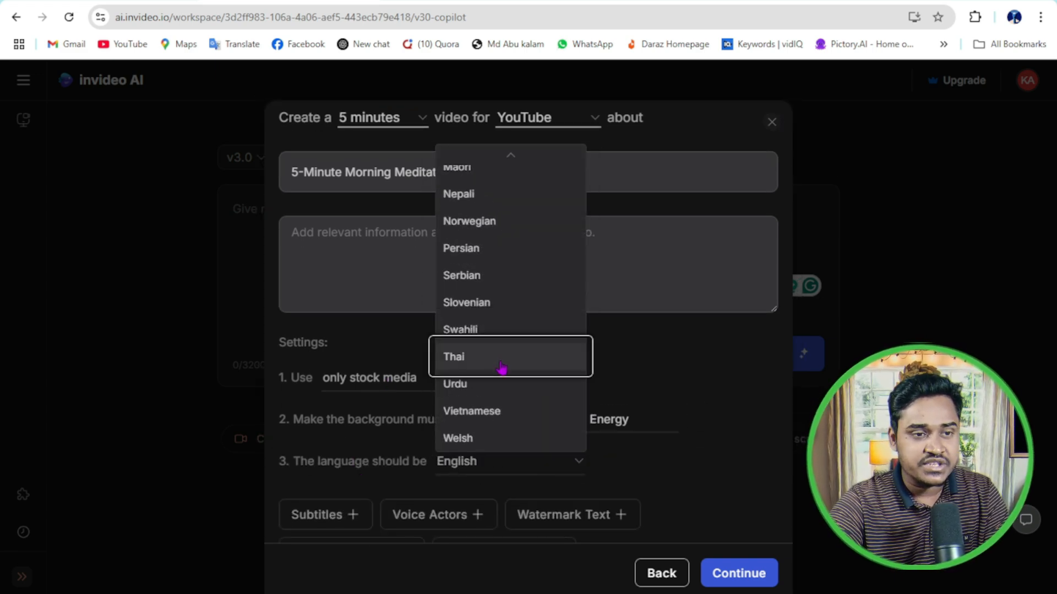
pyautogui.scroll(10, 502, 368)
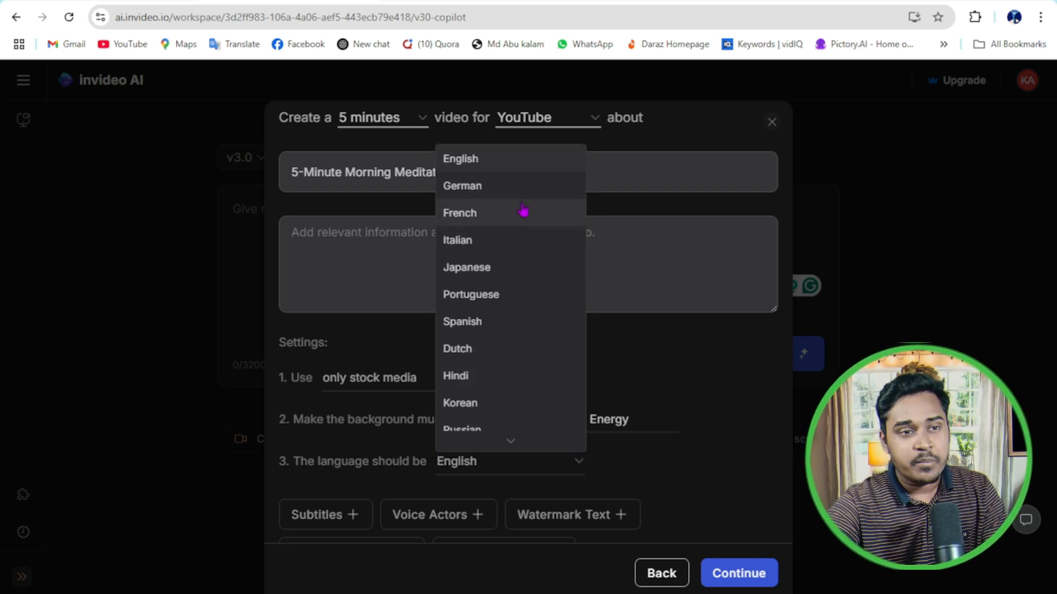
pyautogui.click(474, 168)
# - Add a watermark text setting and enter the creator's name as the watermark
pyautogui.scroll(-1, 472, 418)
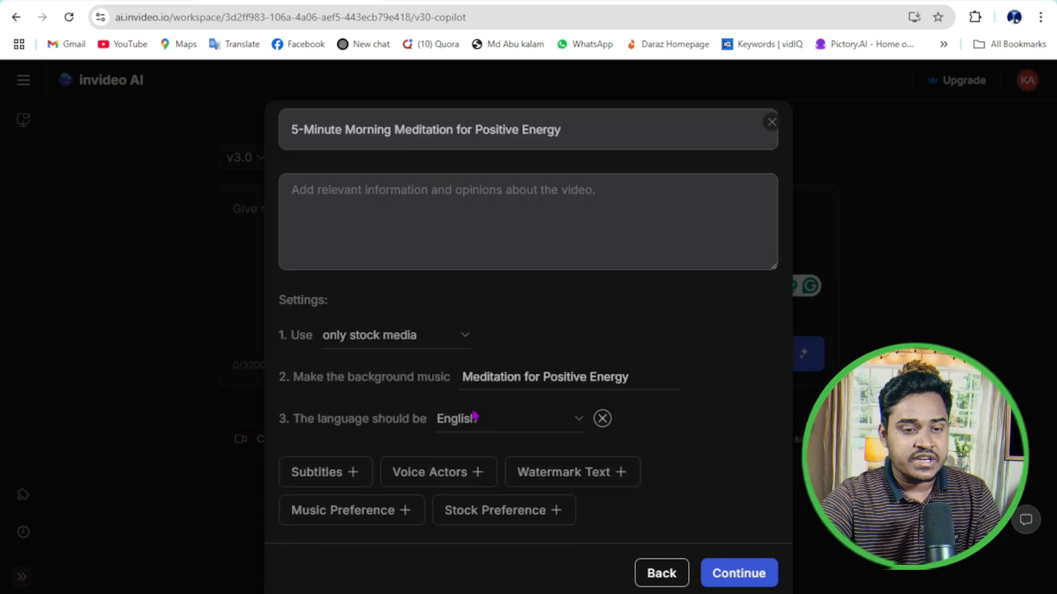
pyautogui.click(573, 472)
pyautogui.write('abukalam')
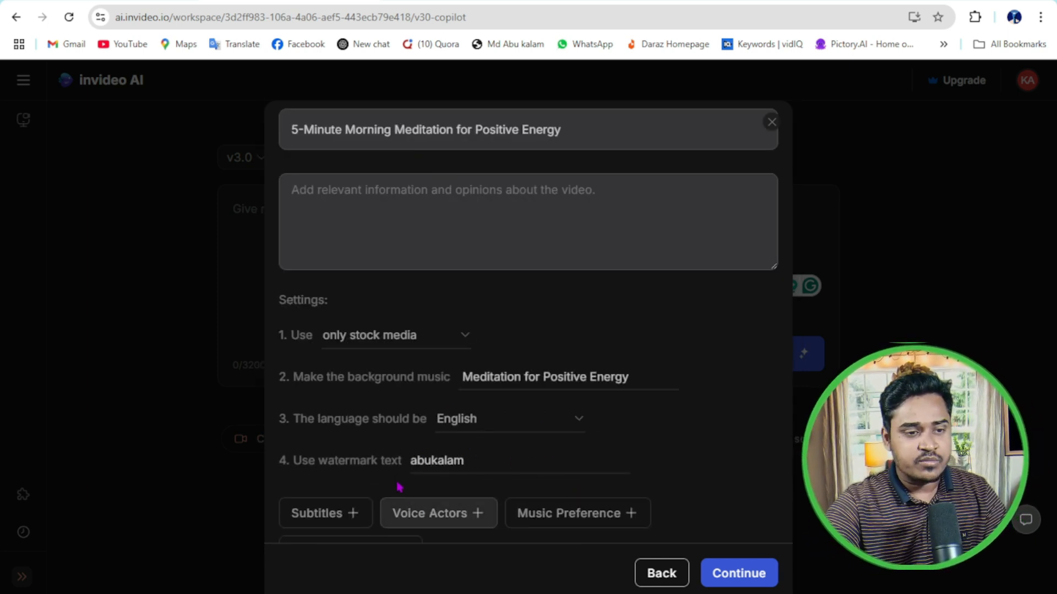
# - Add a voice actor setting that uses a male, middle-aged British voice for the Narrator
pyautogui.scroll(-1, 391, 482)
pyautogui.click(420, 475)
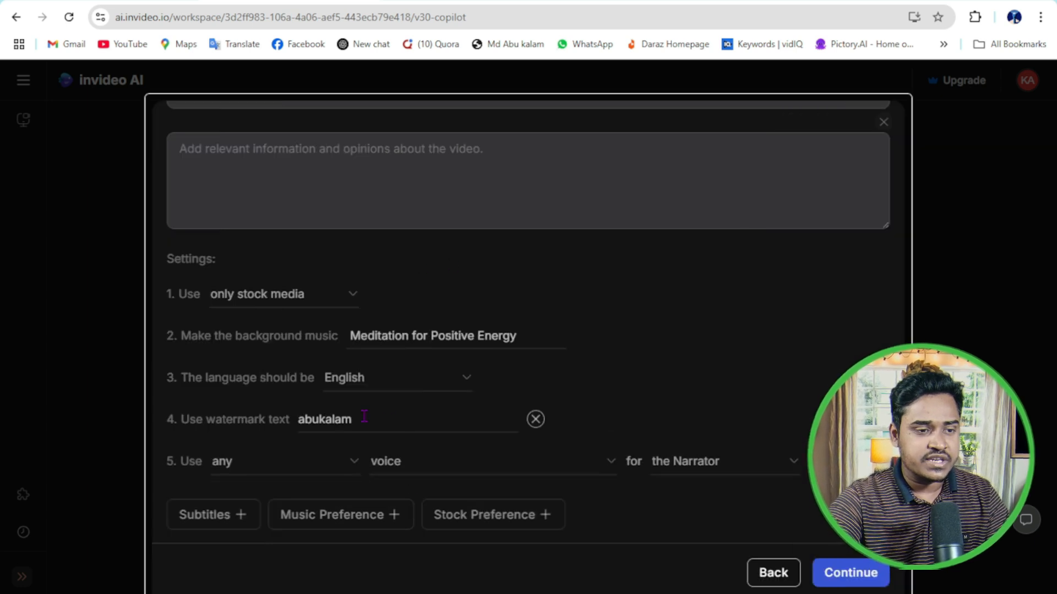
pyautogui.click(294, 457)
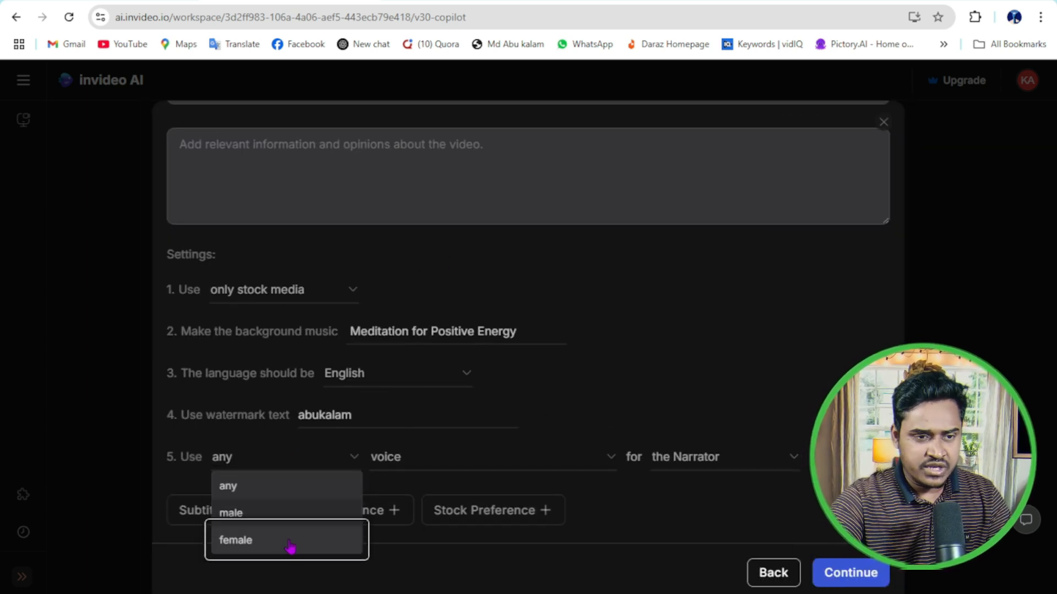
pyautogui.click(282, 513)
pyautogui.click(399, 455)
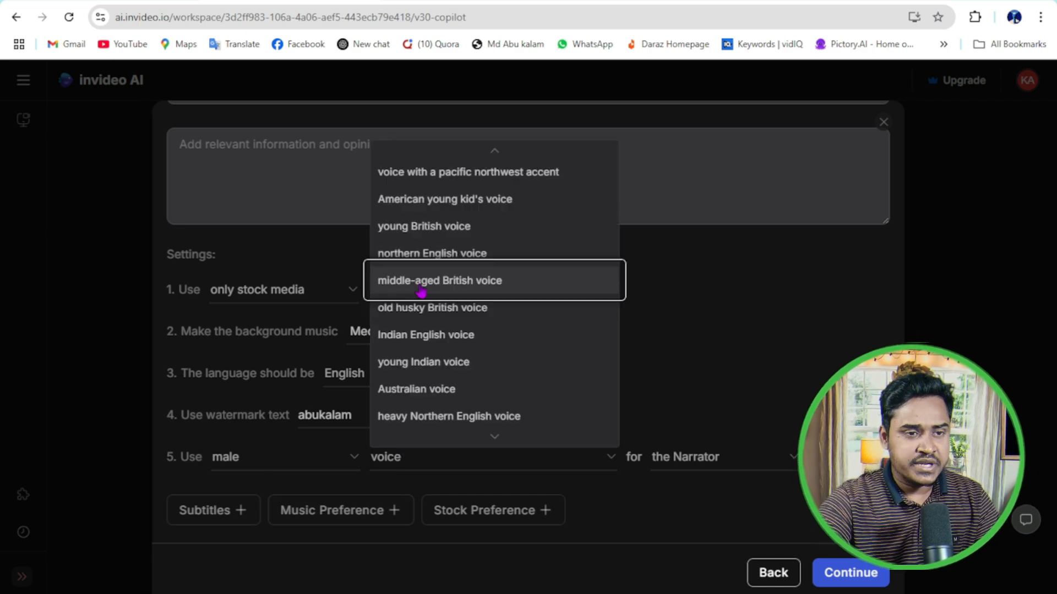
pyautogui.click(442, 282)
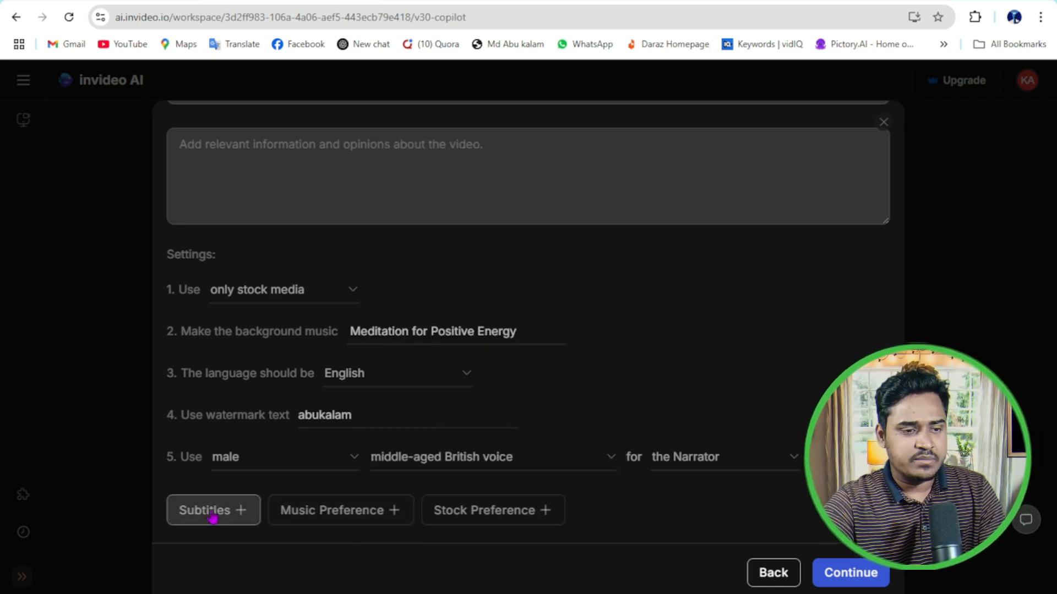
# - Submit the explainer video prompt and generate the video using Stock Media with an Inspirational look and feel
pyautogui.click(860, 580)
pyautogui.click(764, 348)
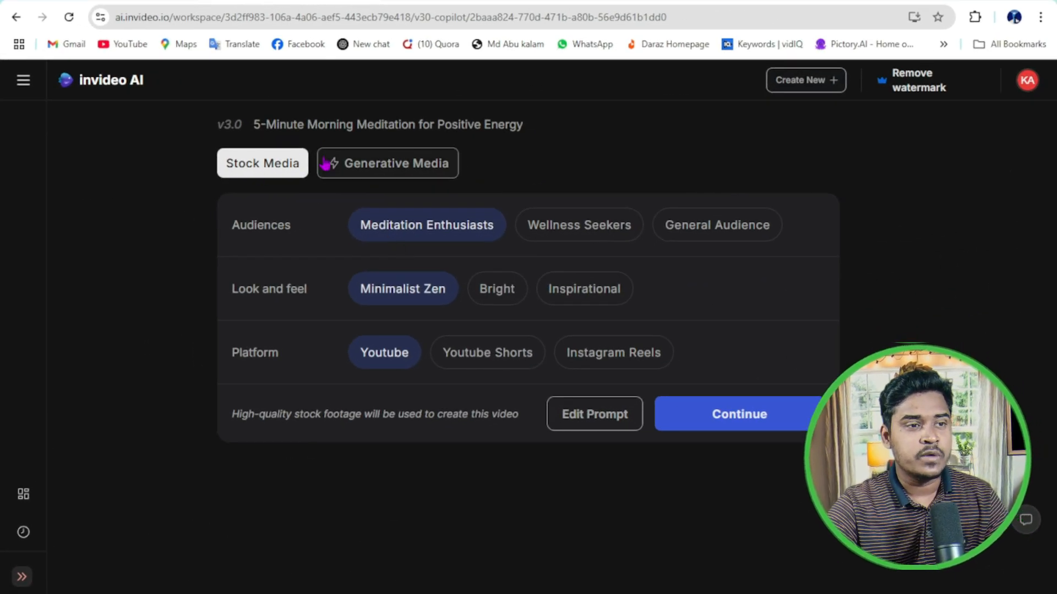
pyautogui.click(376, 168)
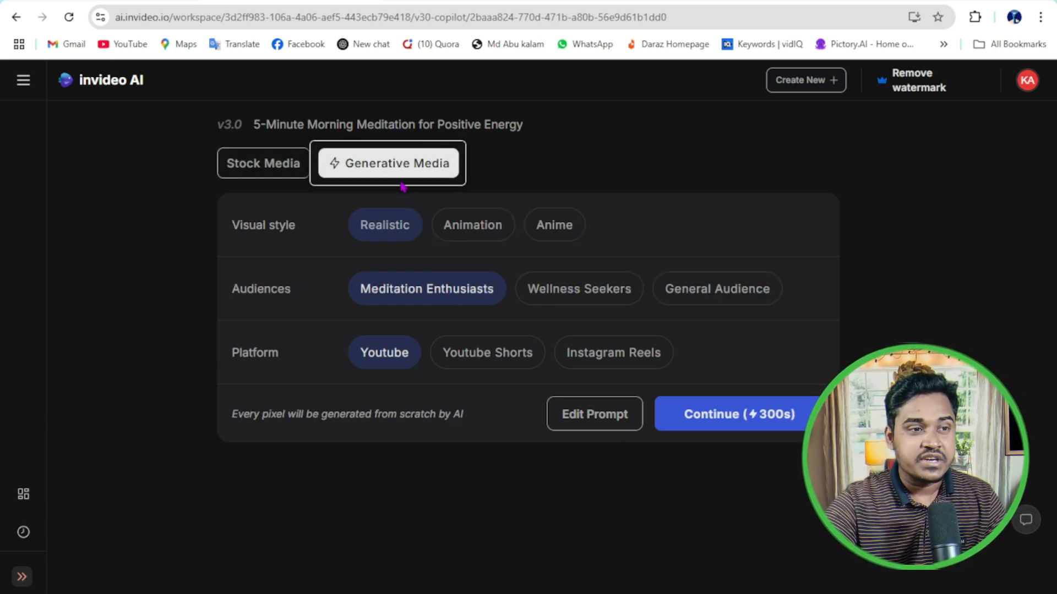
pyautogui.click(262, 168)
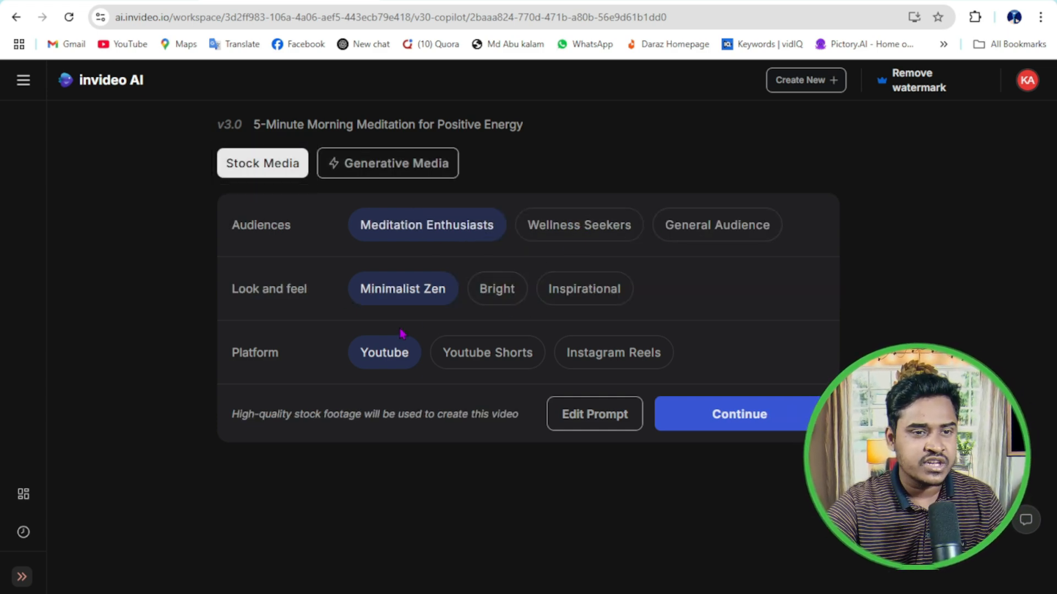
pyautogui.click(589, 300)
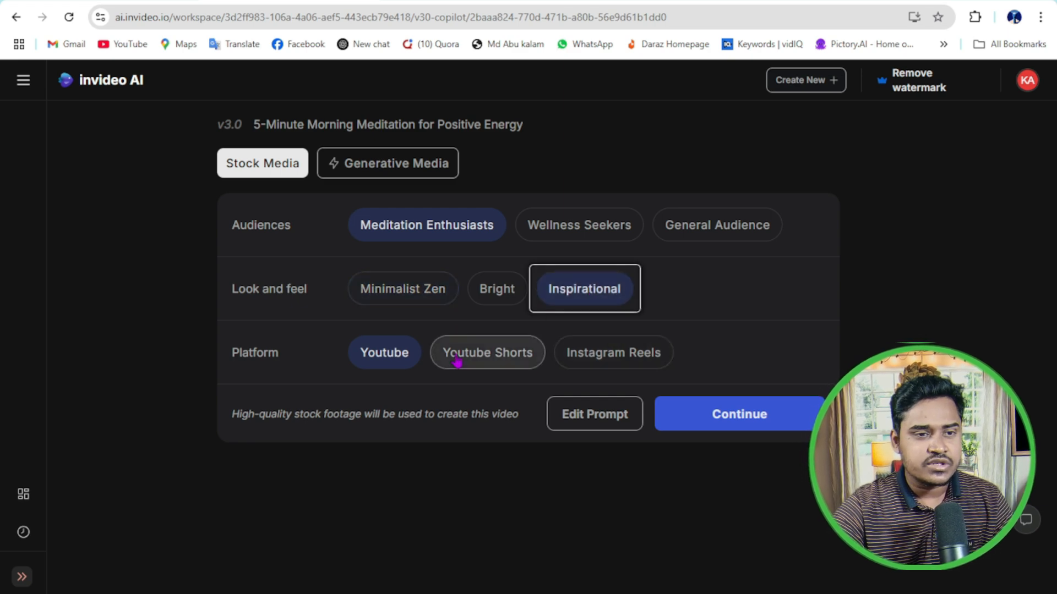
pyautogui.click(770, 414)
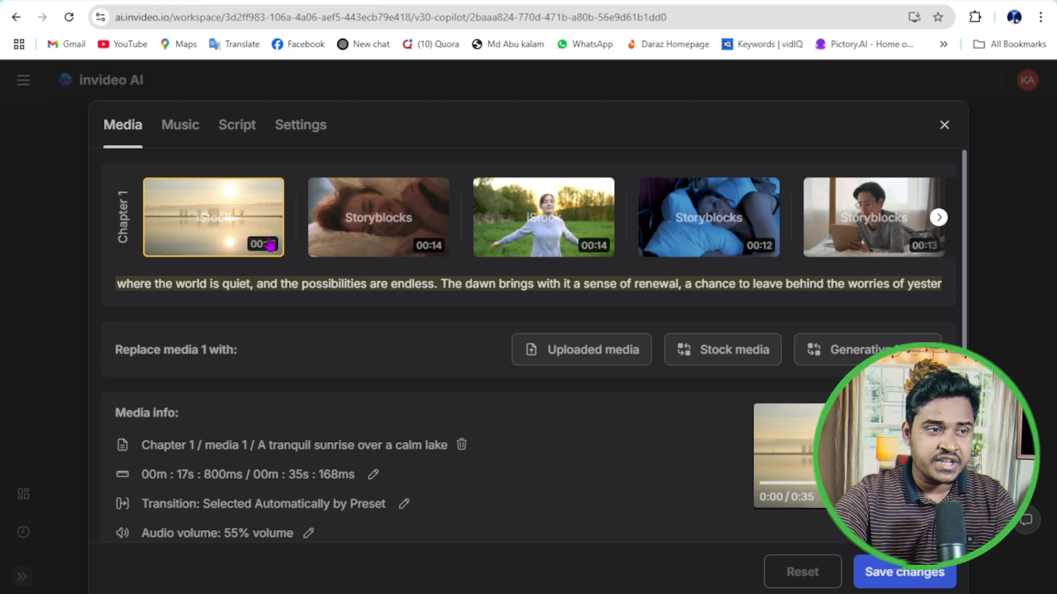
# - Review the generated video's media, music, script and settings in the editor, and save the changes
pyautogui.click(180, 130)
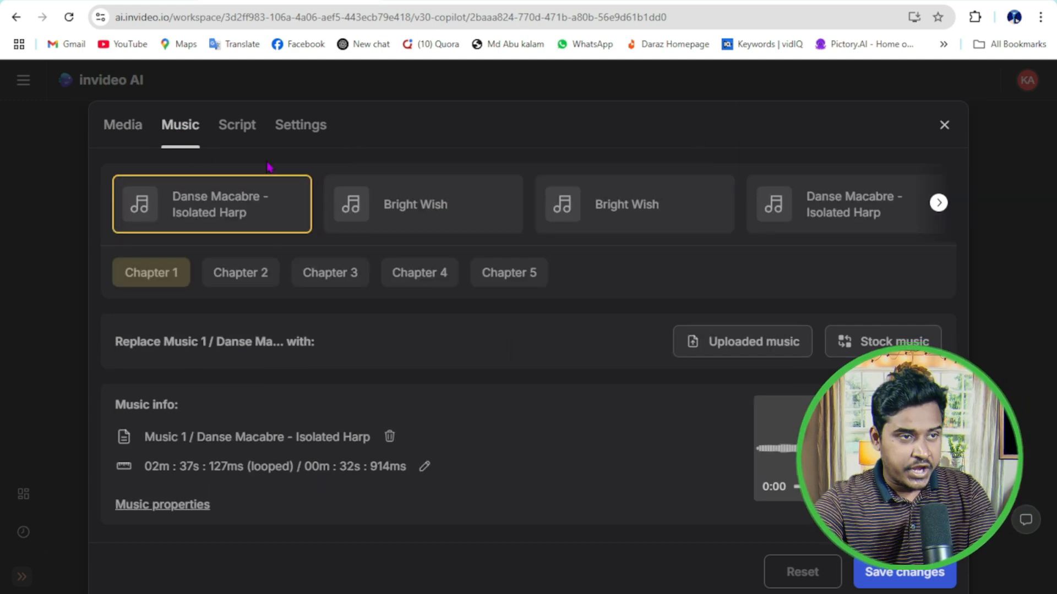
pyautogui.click(128, 132)
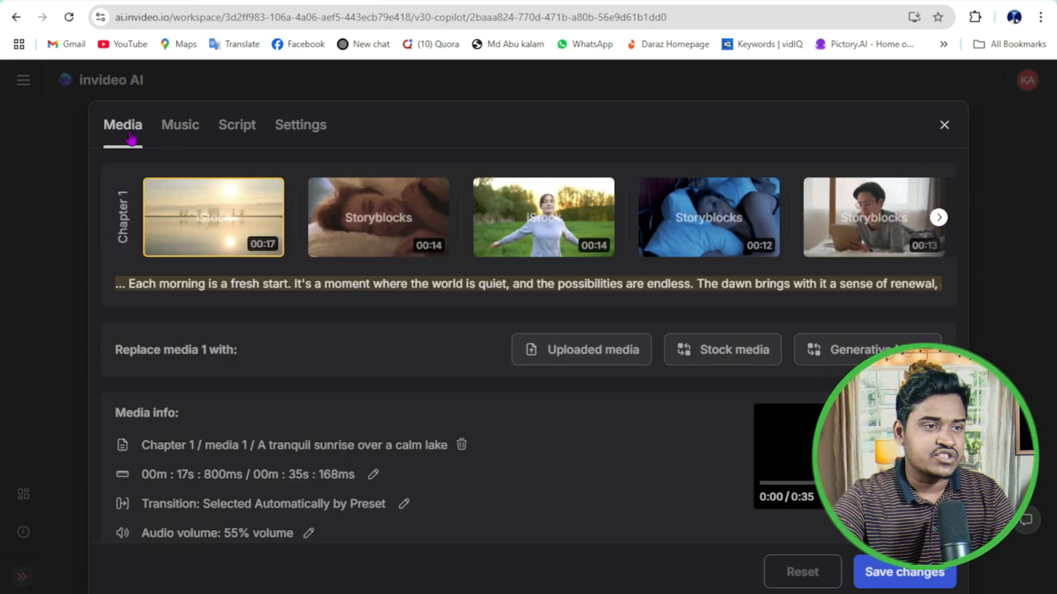
pyautogui.click(187, 135)
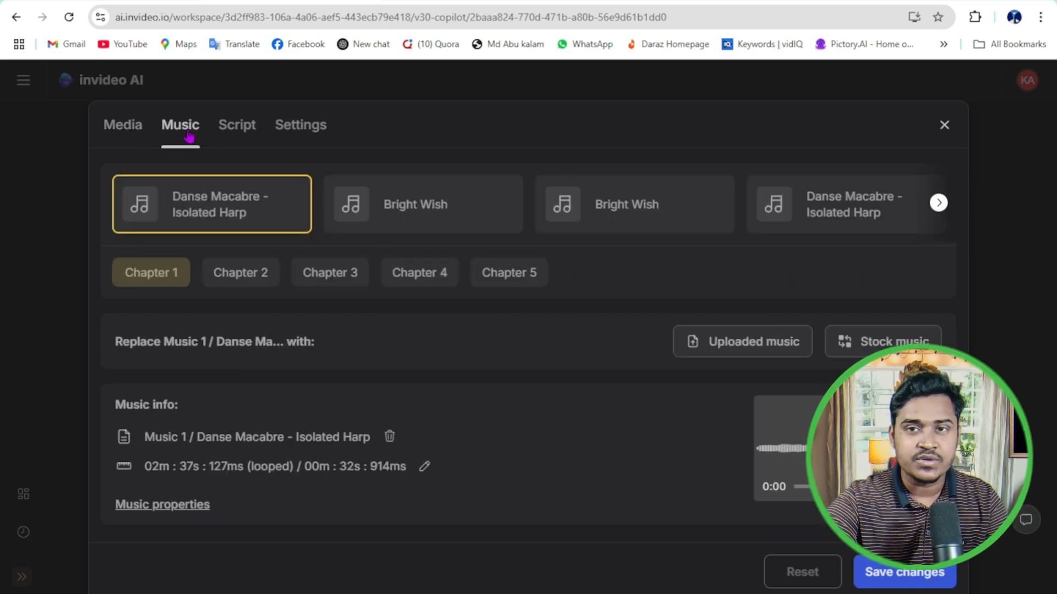
pyautogui.click(242, 136)
pyautogui.click(306, 135)
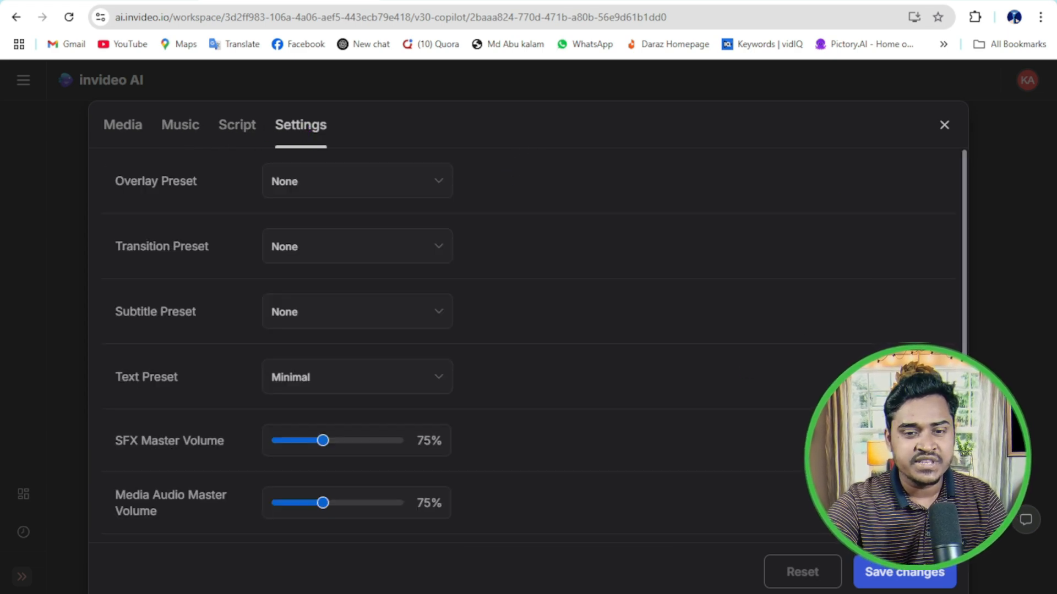
pyautogui.click(908, 574)
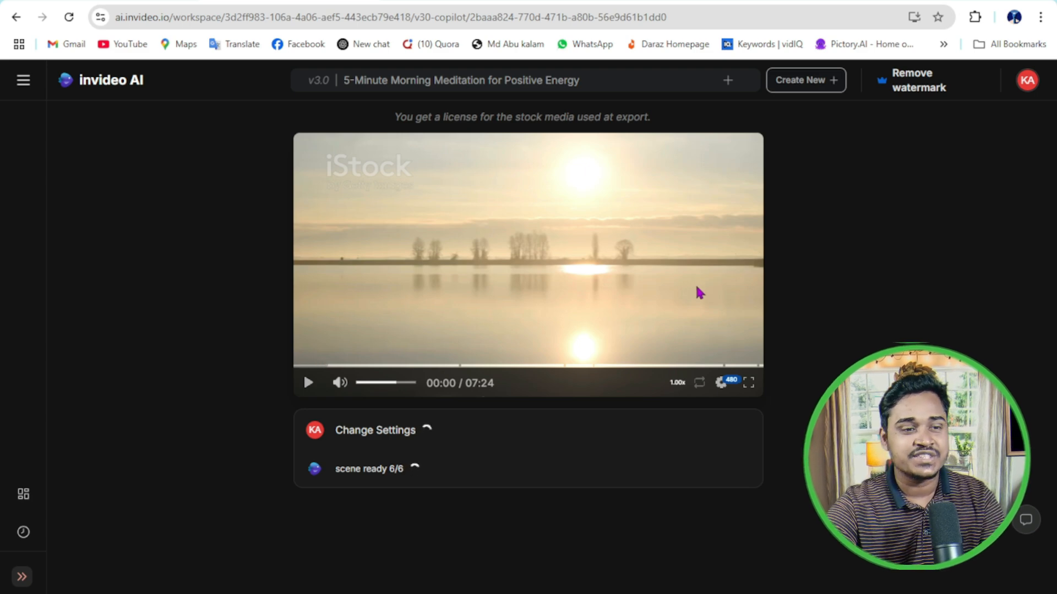
# - Download the video with Stock Watermarks and Normal invideo AI branding at 1080p resolution
pyautogui.click(726, 423)
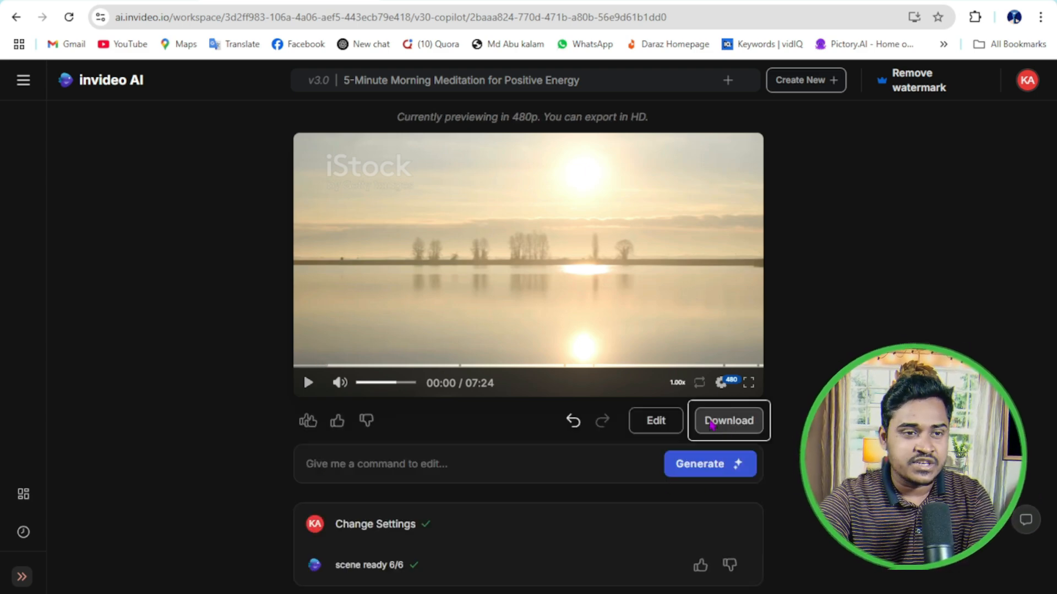
pyautogui.click(448, 211)
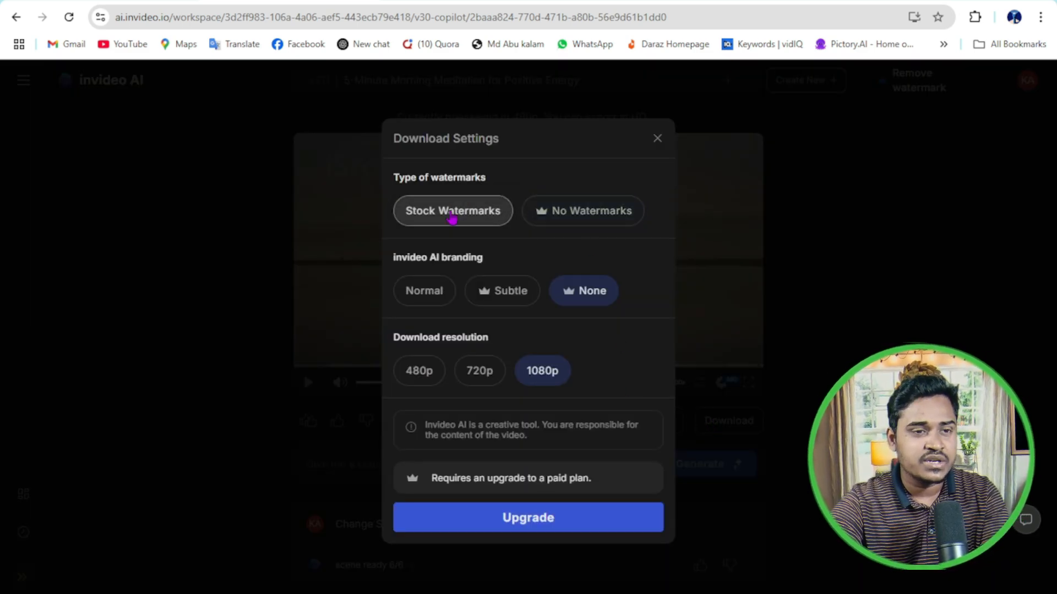
pyautogui.click(439, 295)
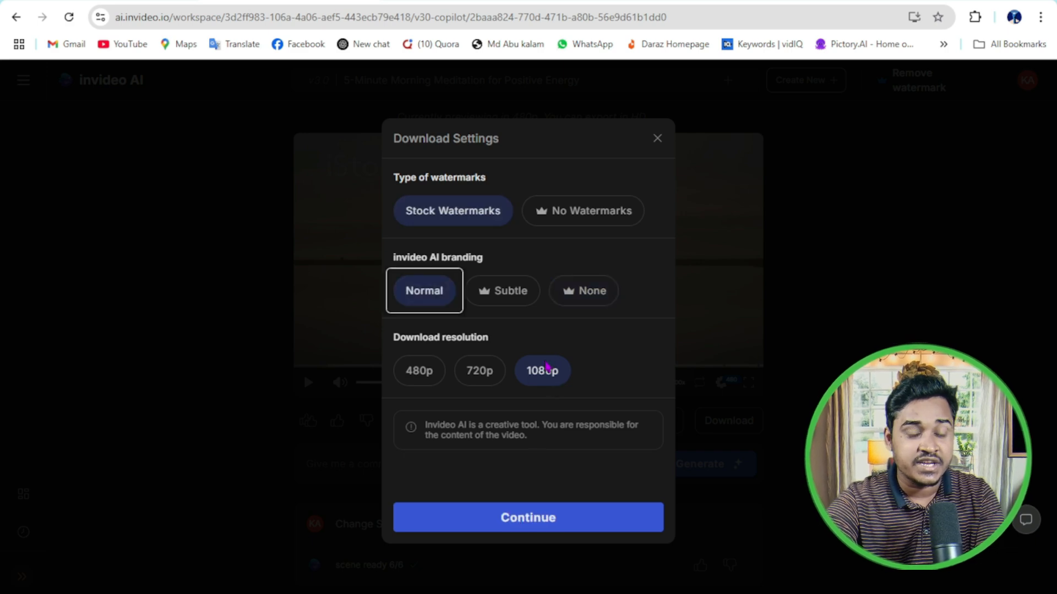
pyautogui.click(521, 532)
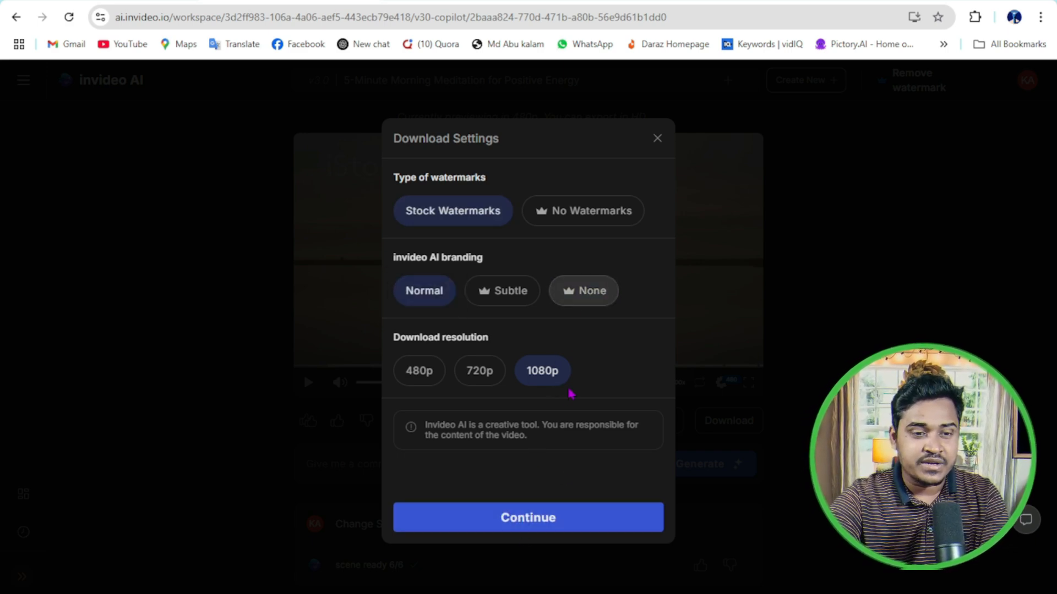
pyautogui.click(551, 526)
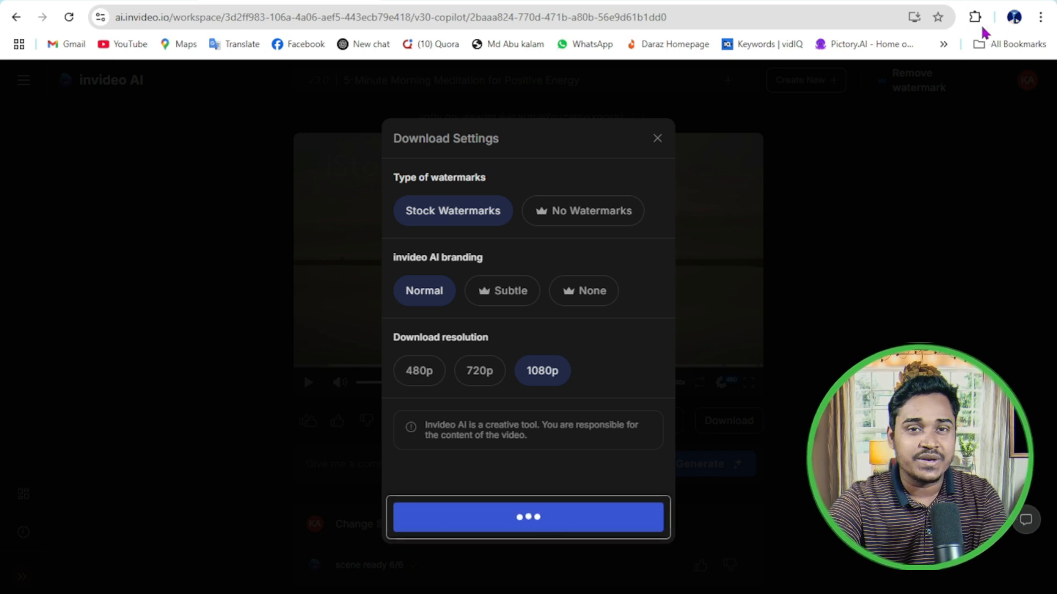